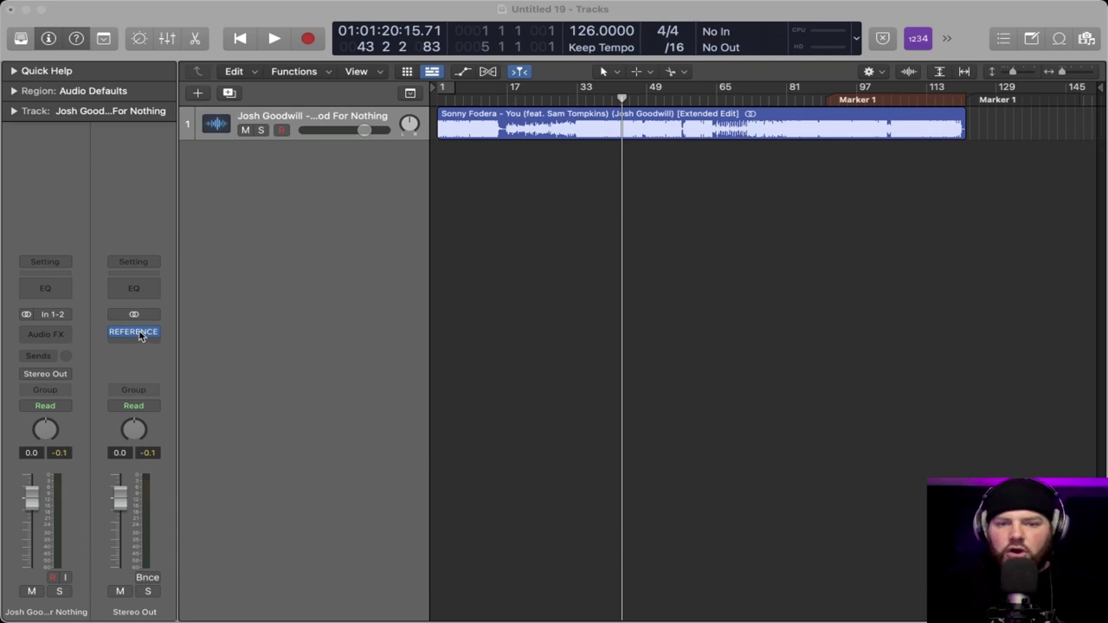
Step: Open Reference 2 on Stereo Out, raise its window, and show the Level Match options
left_click(137, 332)
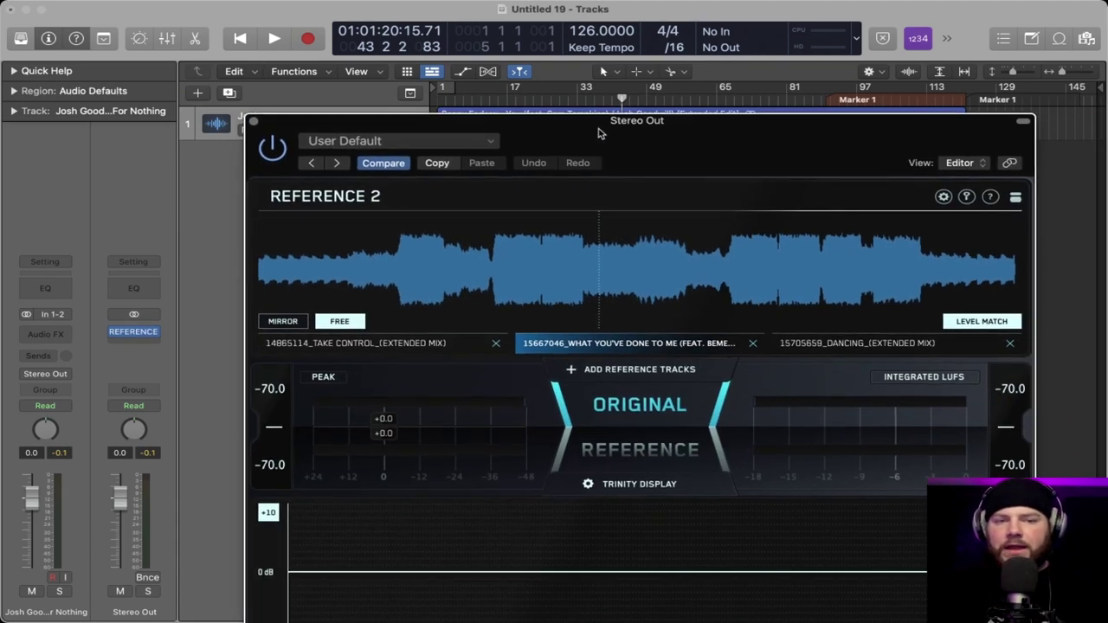
left_click_drag(601, 185, 573, 54)
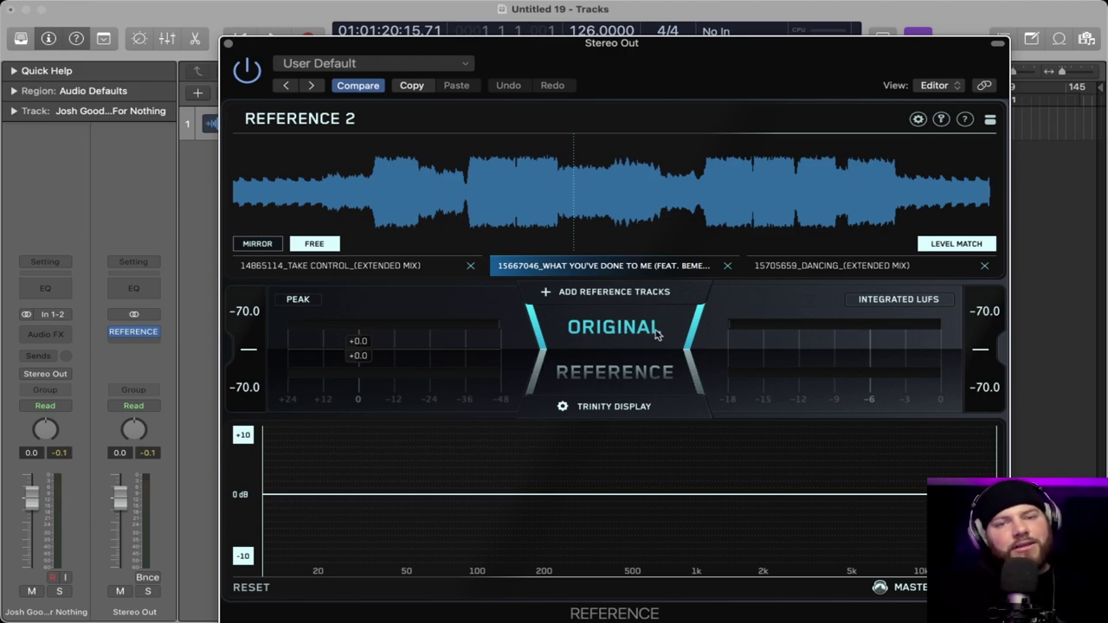
left_click(960, 244)
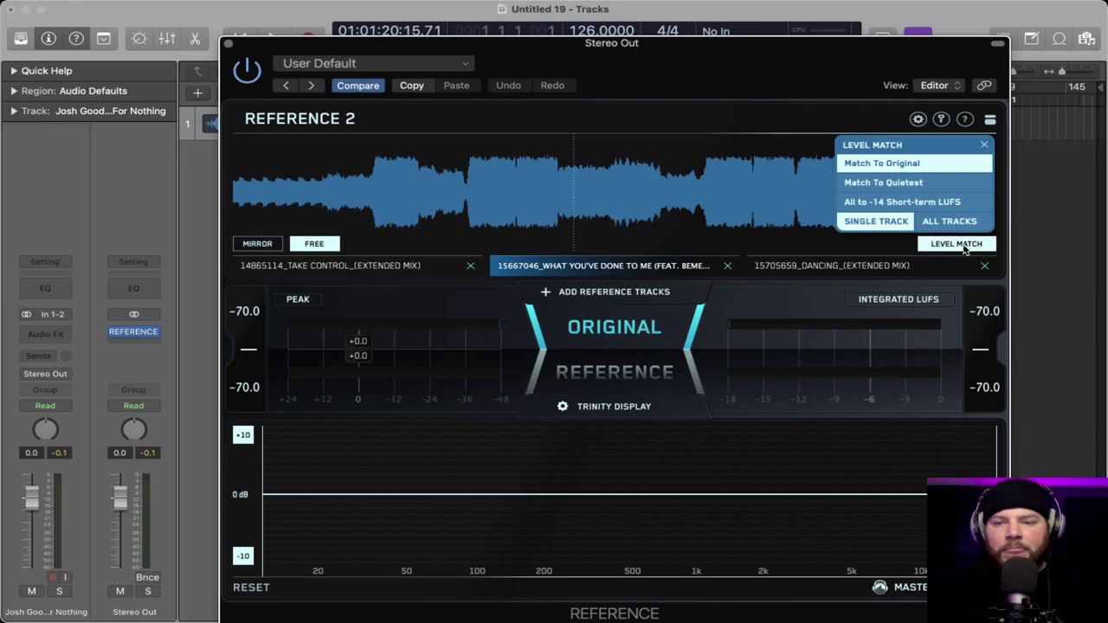
Step: Close the Level Match popup and move the Reference 2 window below the song timeline
left_click(986, 147)
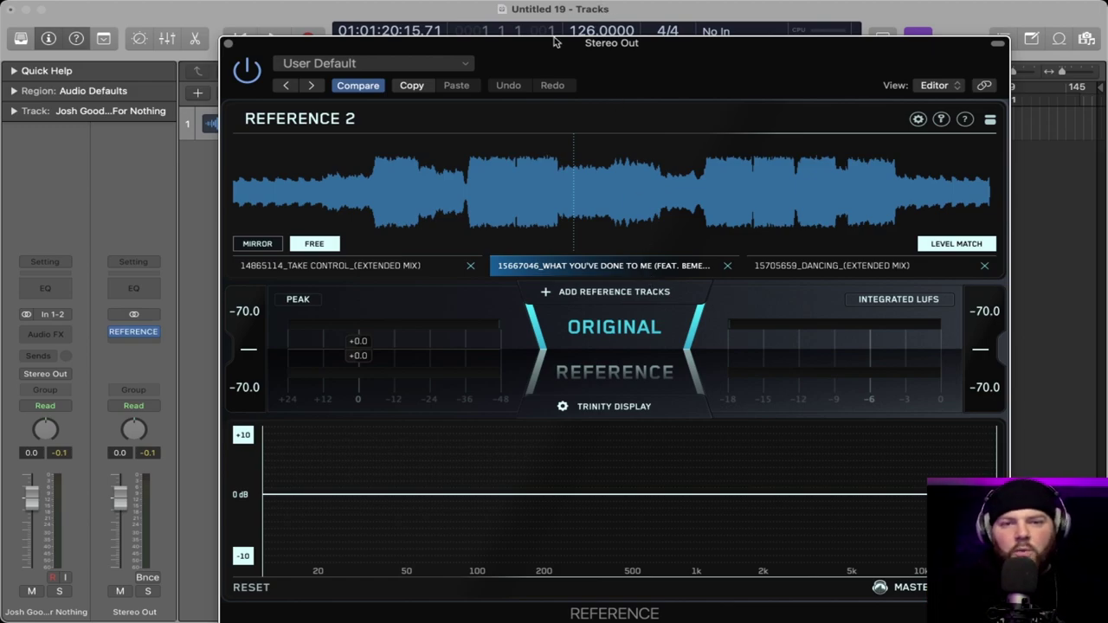
left_click_drag(554, 41, 819, 58)
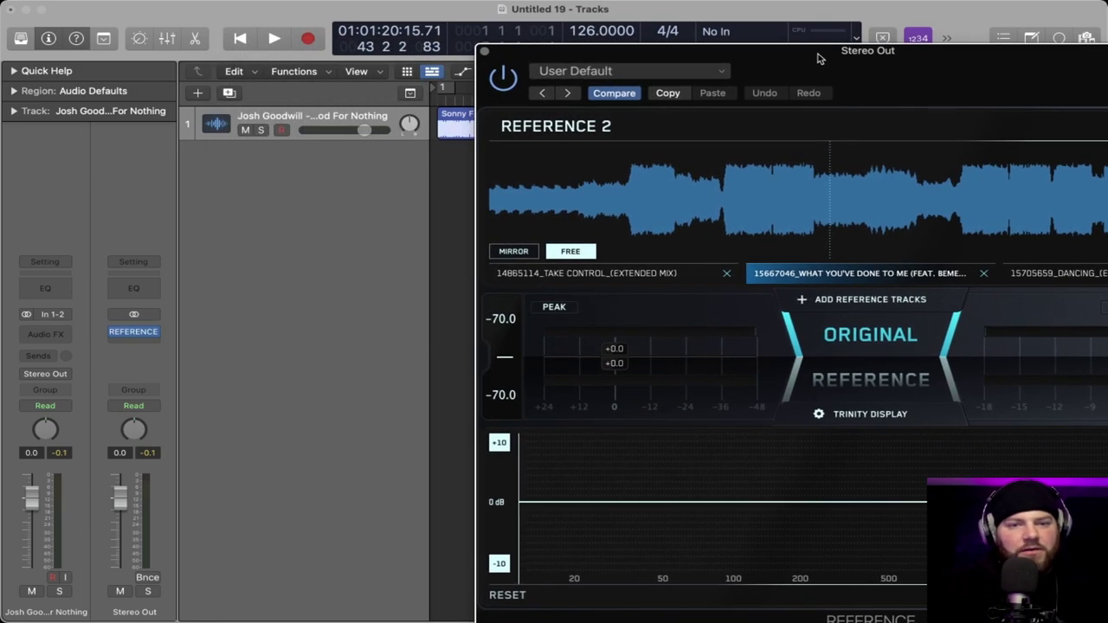
left_click_drag(446, 146, 363, 256)
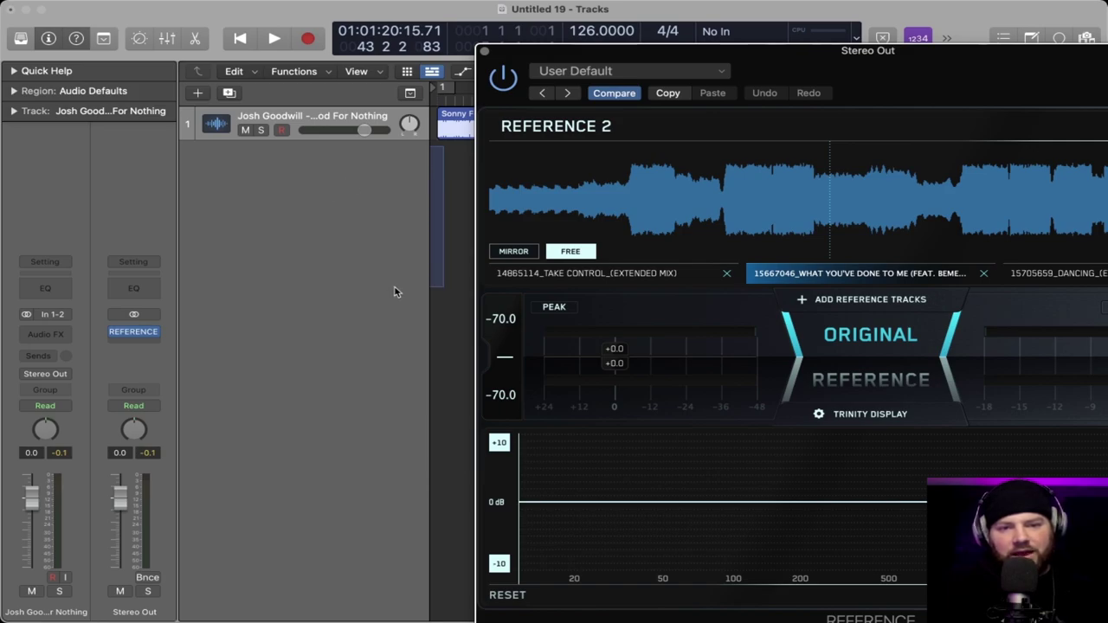
left_click_drag(443, 259, 443, 260)
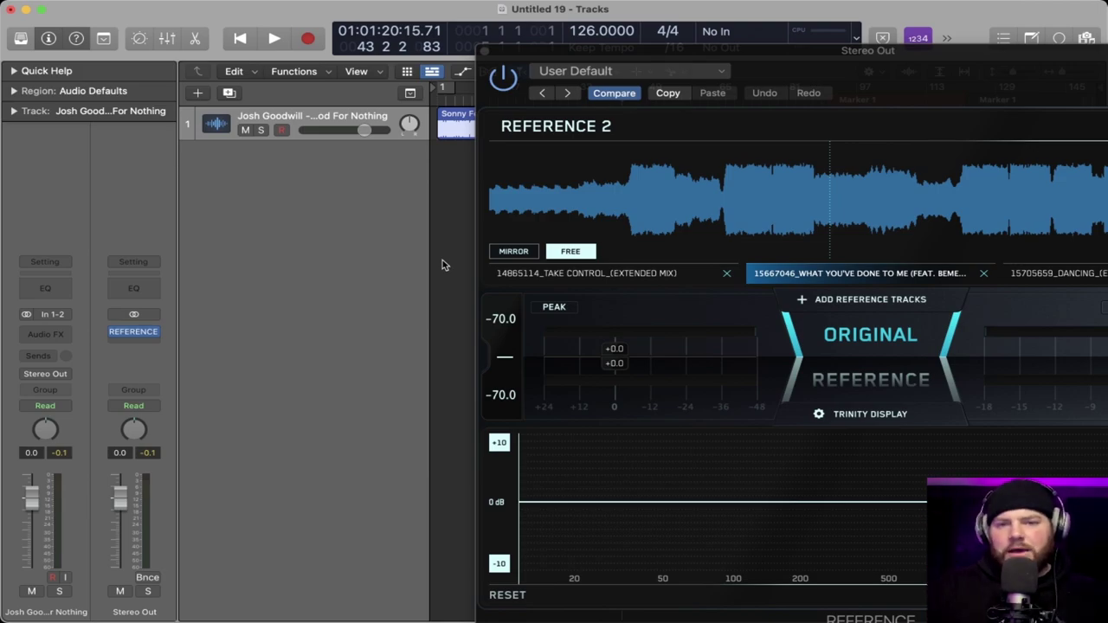
left_click_drag(826, 54, 639, 204)
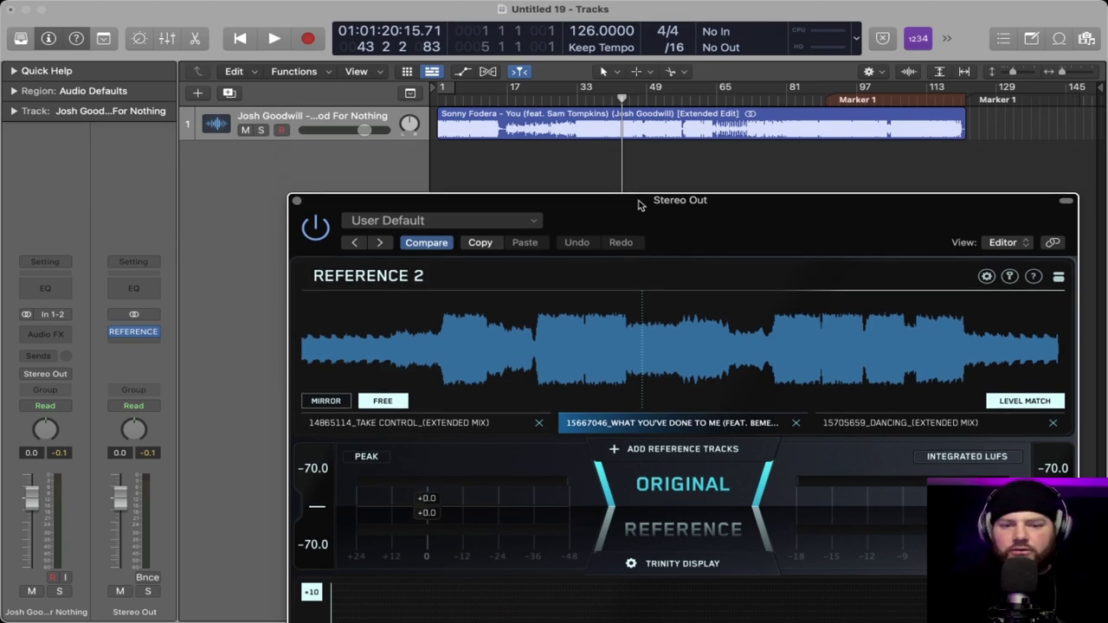
Step: Play from bar 31 and A/B the mix against the Take Control reference
left_click(568, 99)
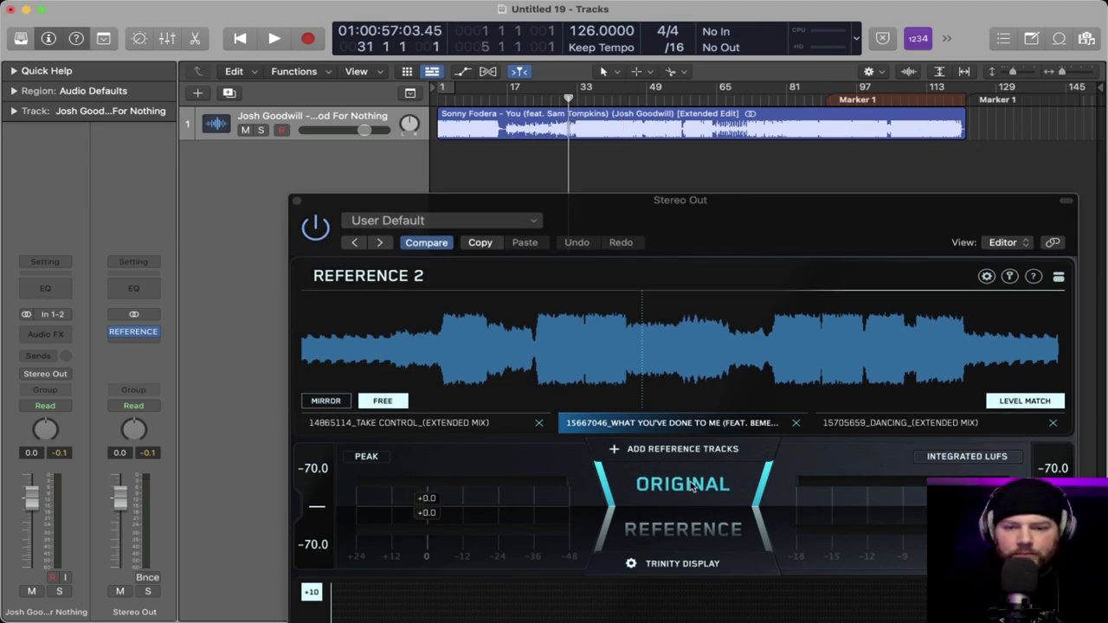
left_click(691, 489)
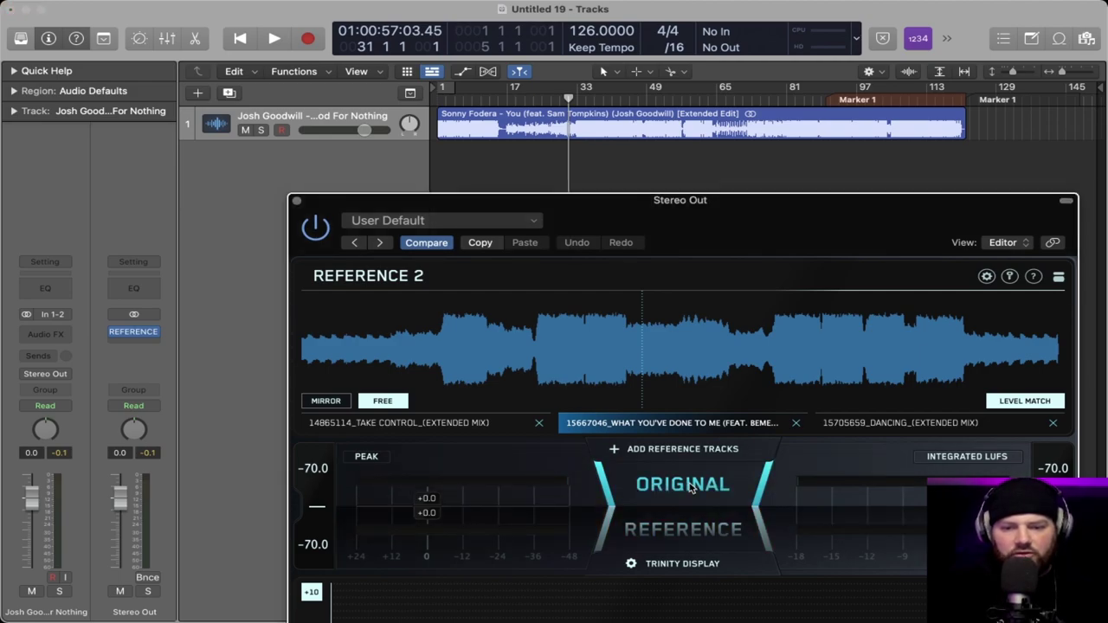
left_click(585, 160)
key("space")
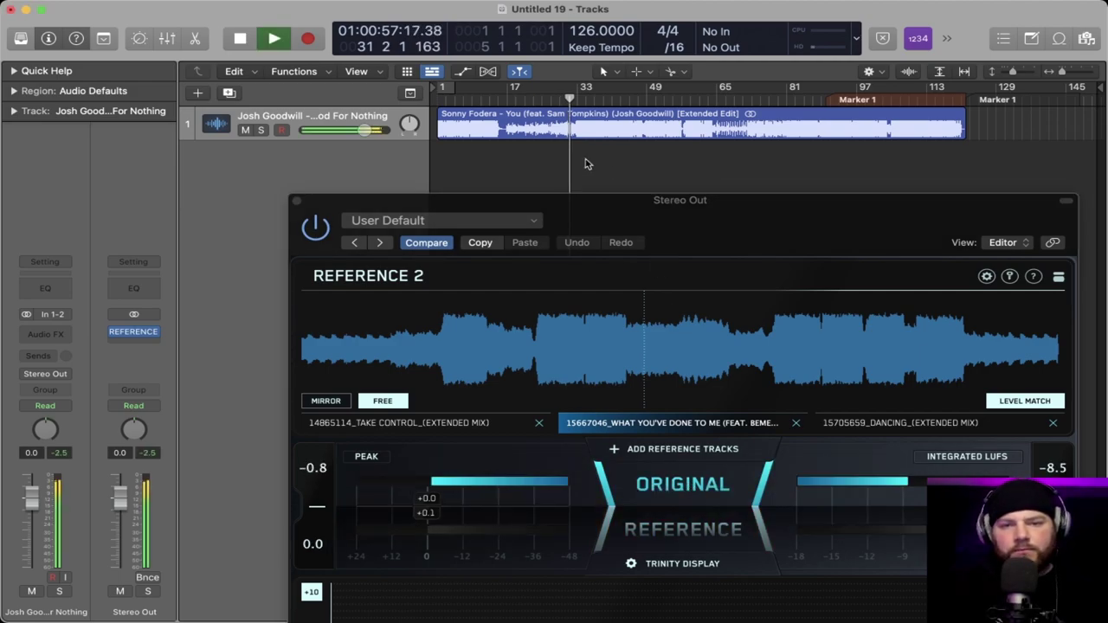
left_click_drag(619, 200, 616, 157)
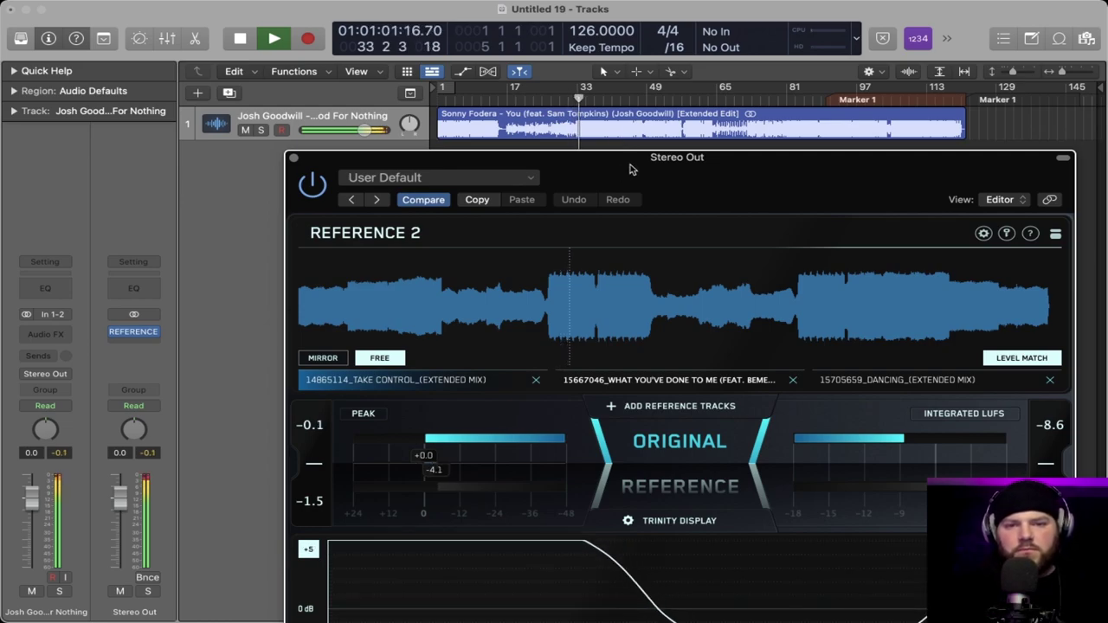
left_click_drag(631, 169, 582, 45)
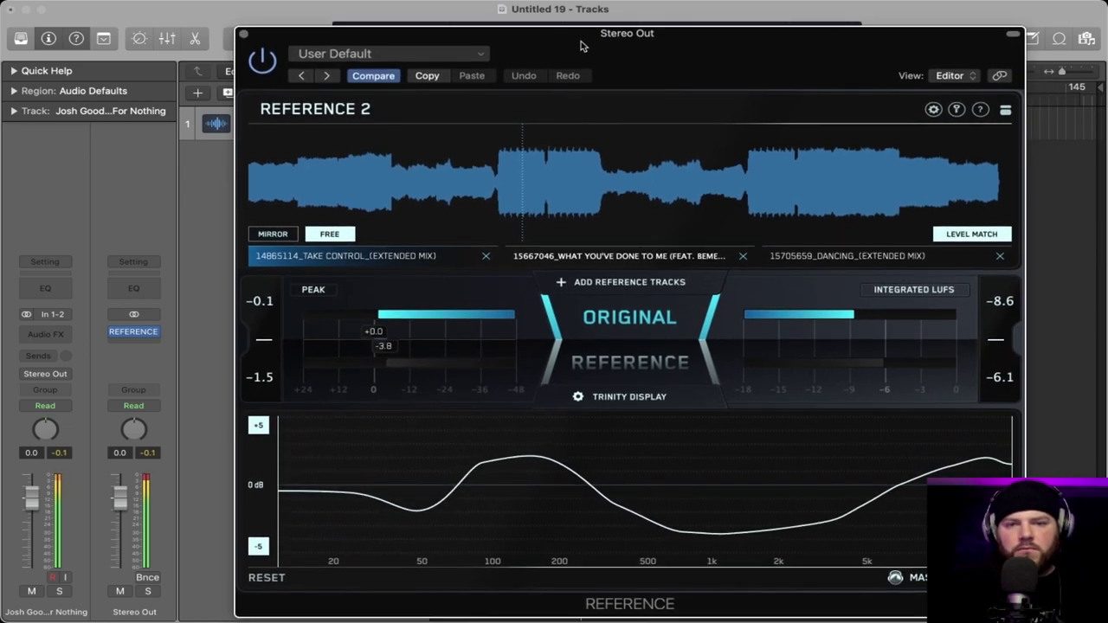
left_click(640, 365)
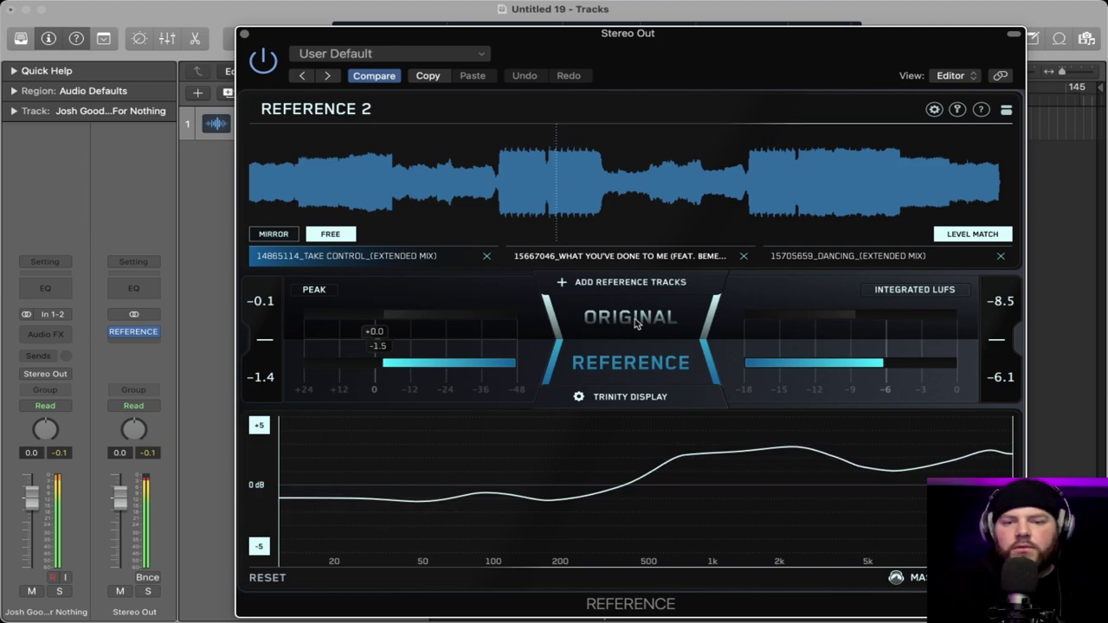
left_click(634, 318)
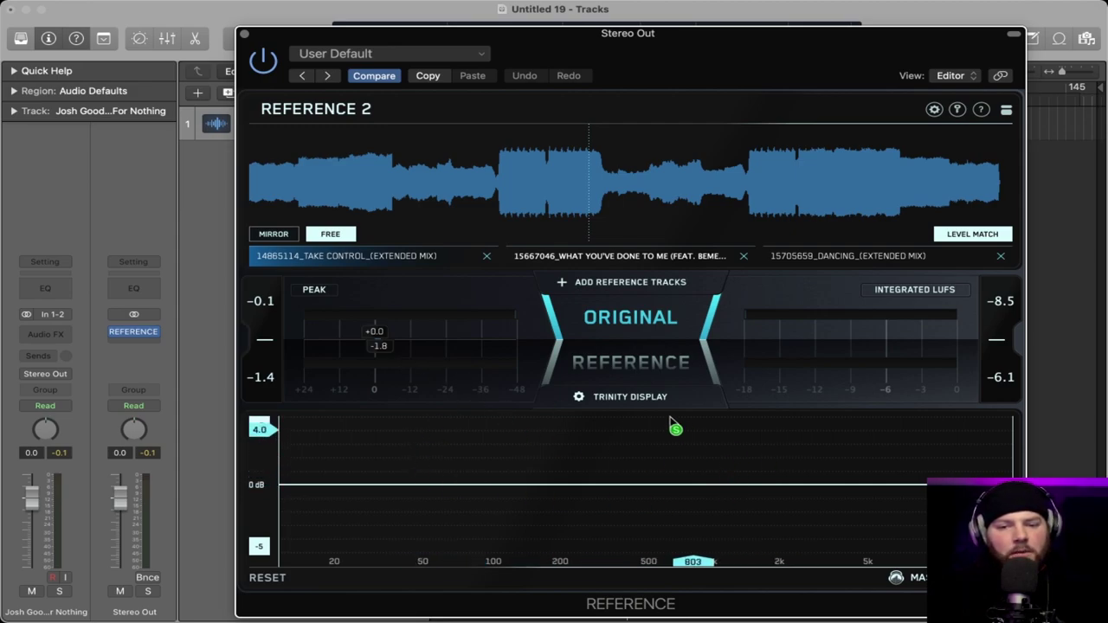
Step: Toggle the Trinity Display Level Line off and on during playback, leaving it off
left_click(641, 398)
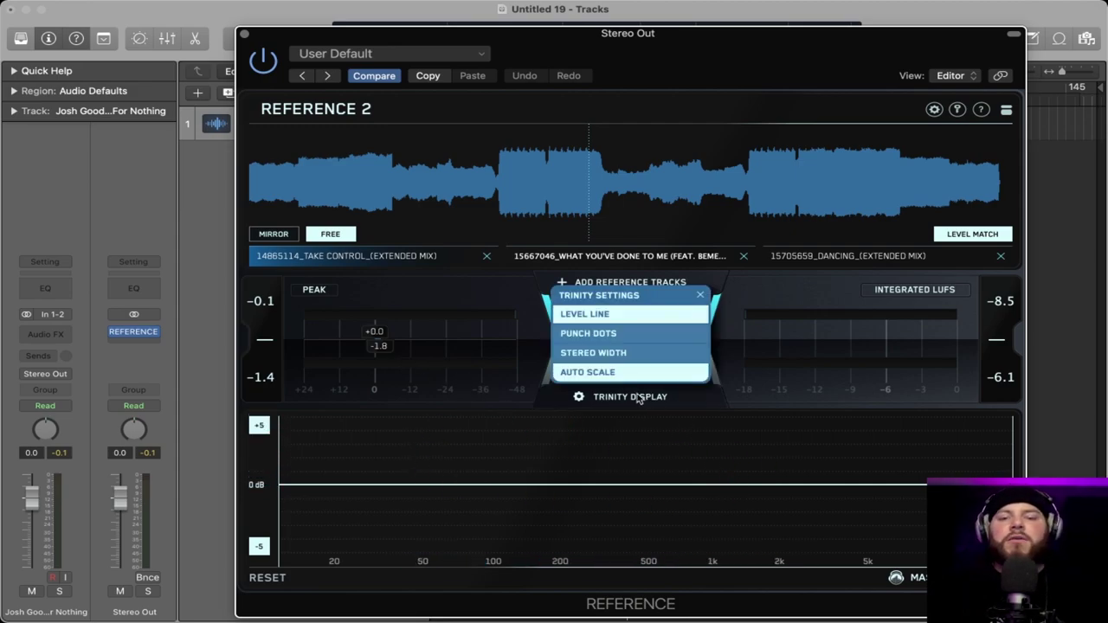
left_click(610, 320)
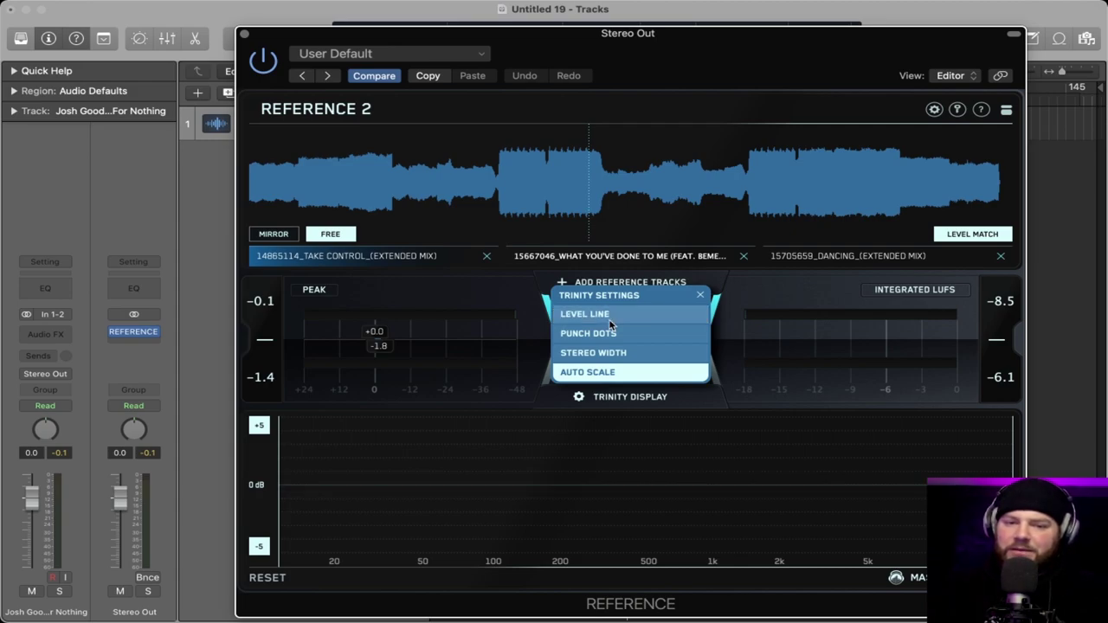
left_click(610, 318)
key("space")
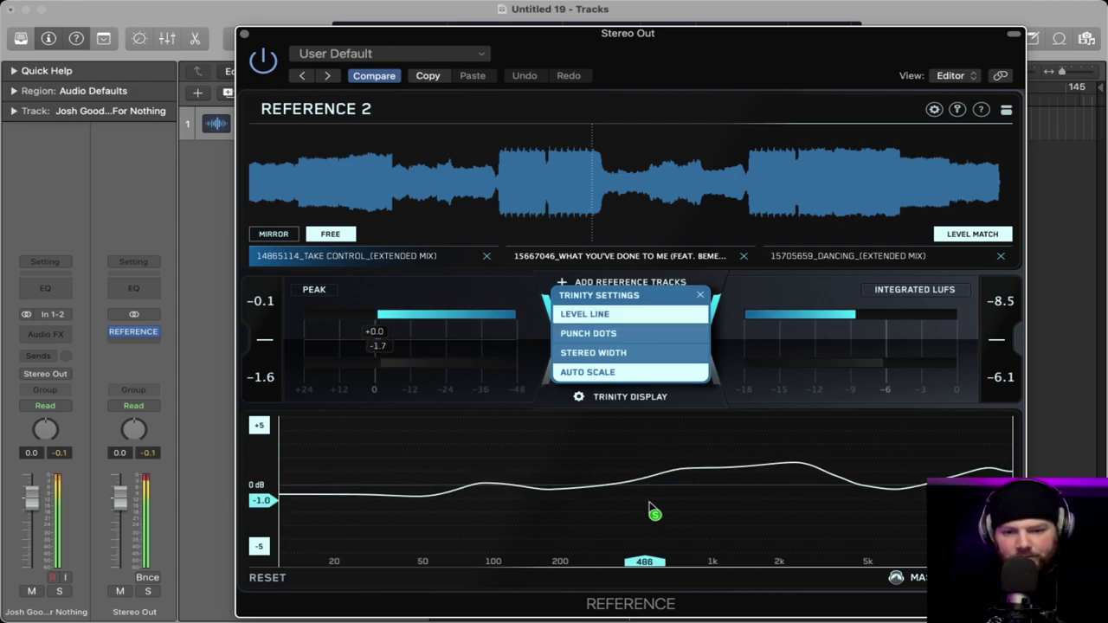
left_click(625, 395)
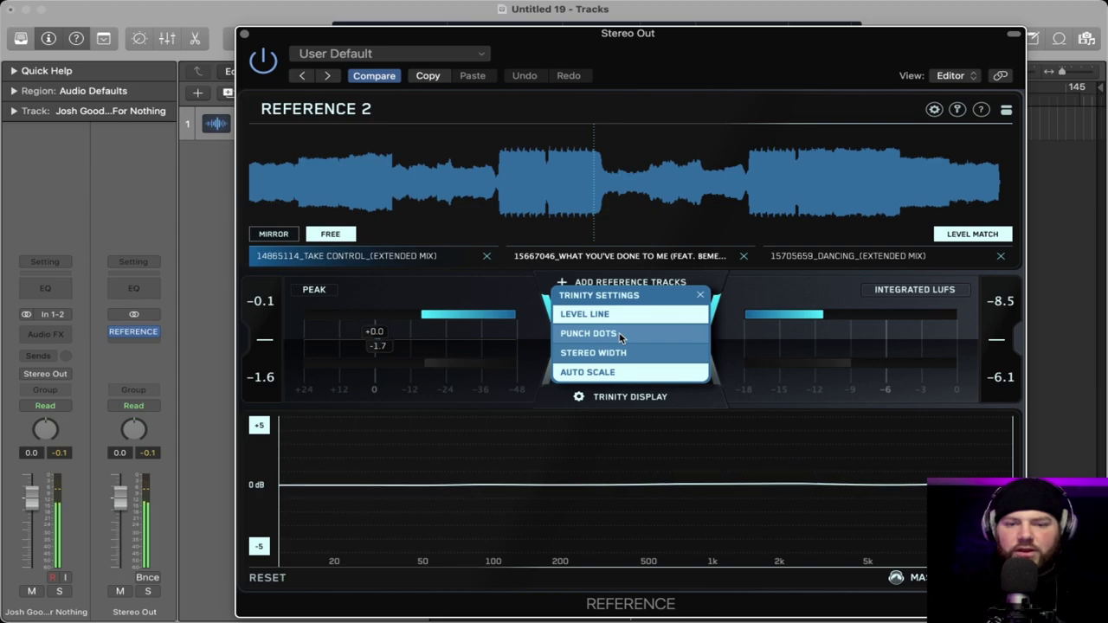
left_click(610, 314)
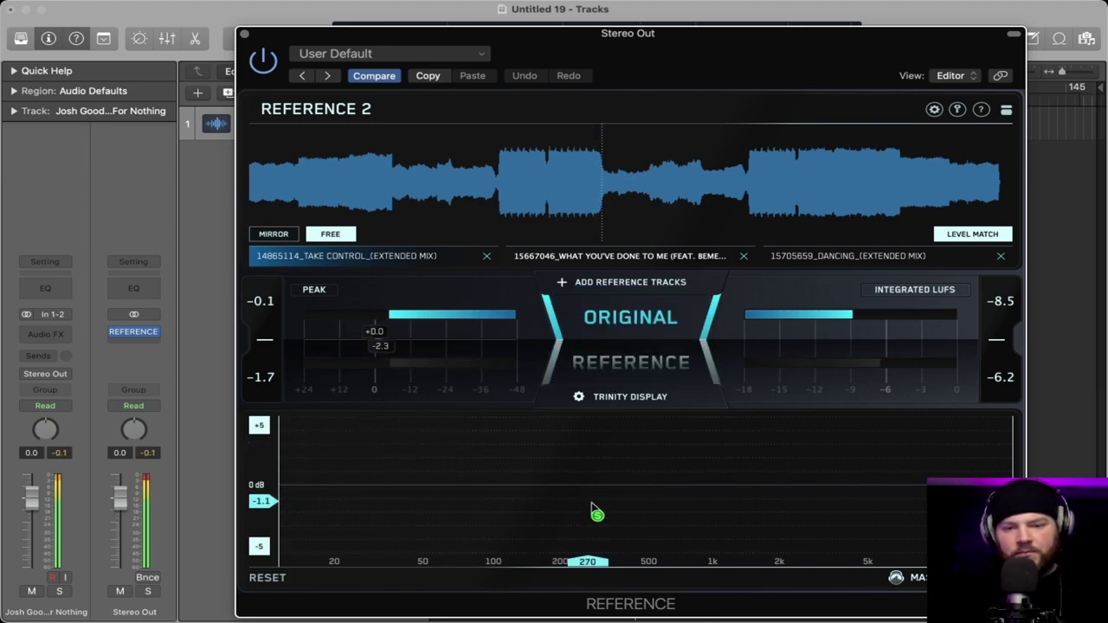
left_click(625, 397)
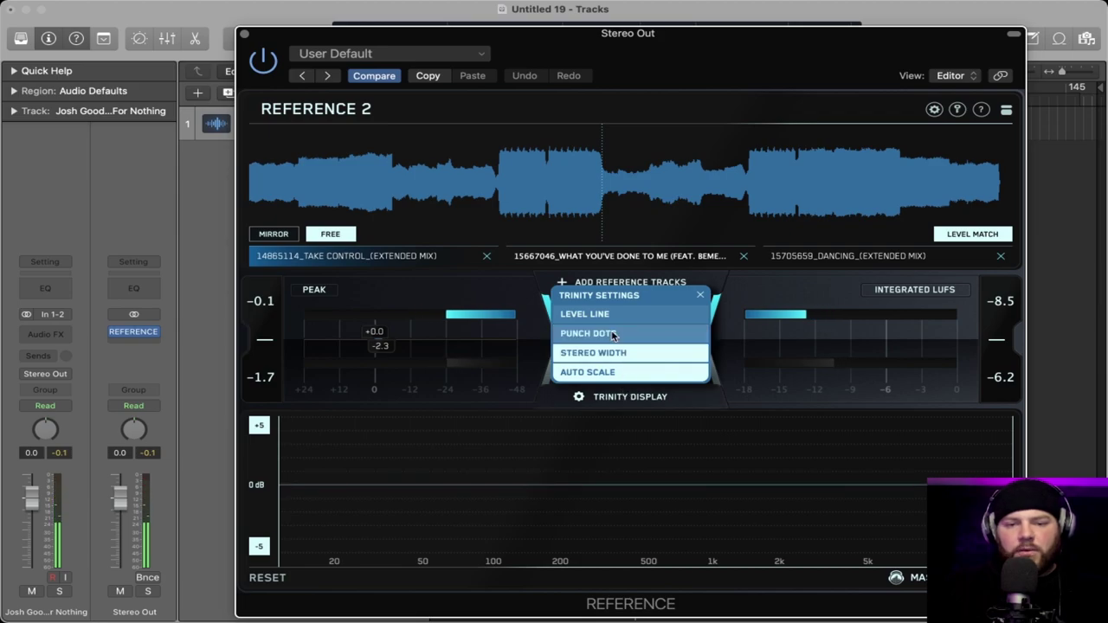
left_click(625, 396)
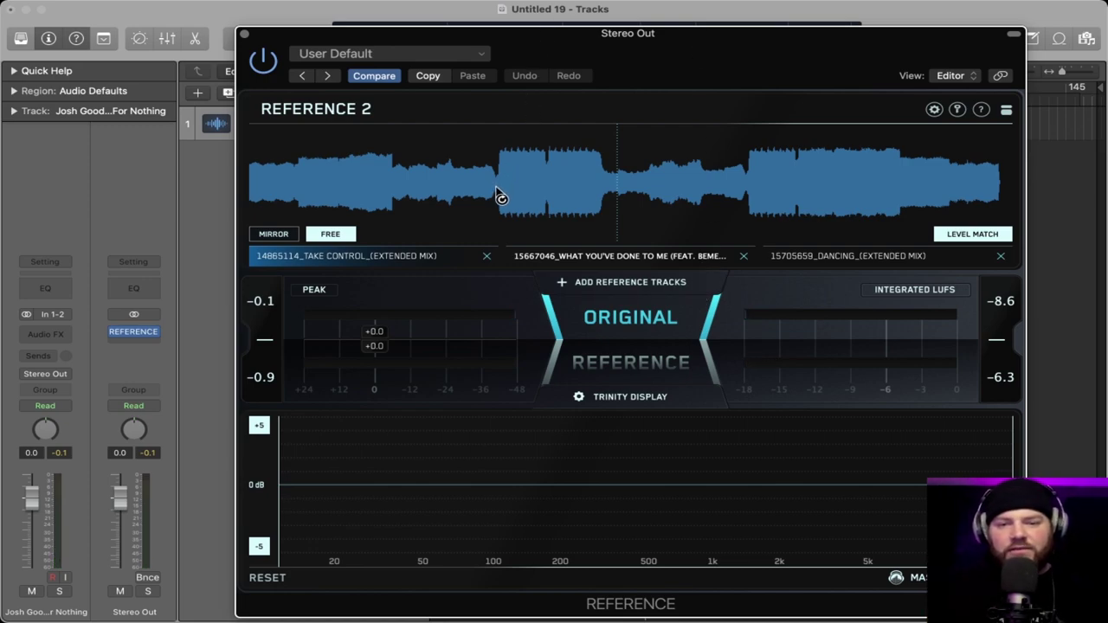
Step: Loop a short section and compare the reference against the original mix
left_click_drag(499, 192, 547, 198)
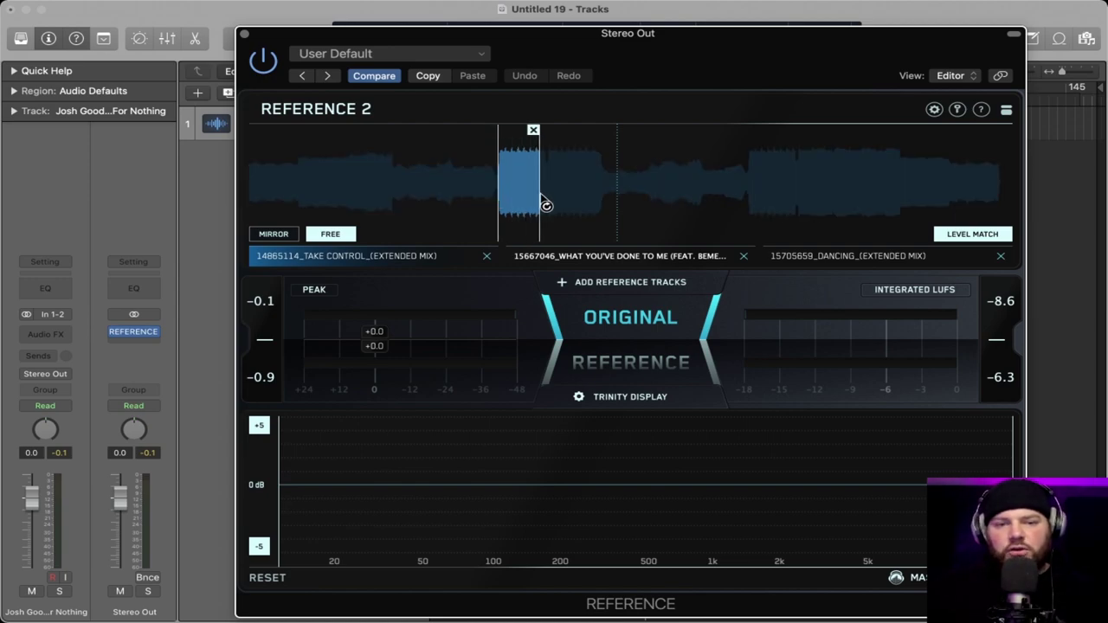
key("space")
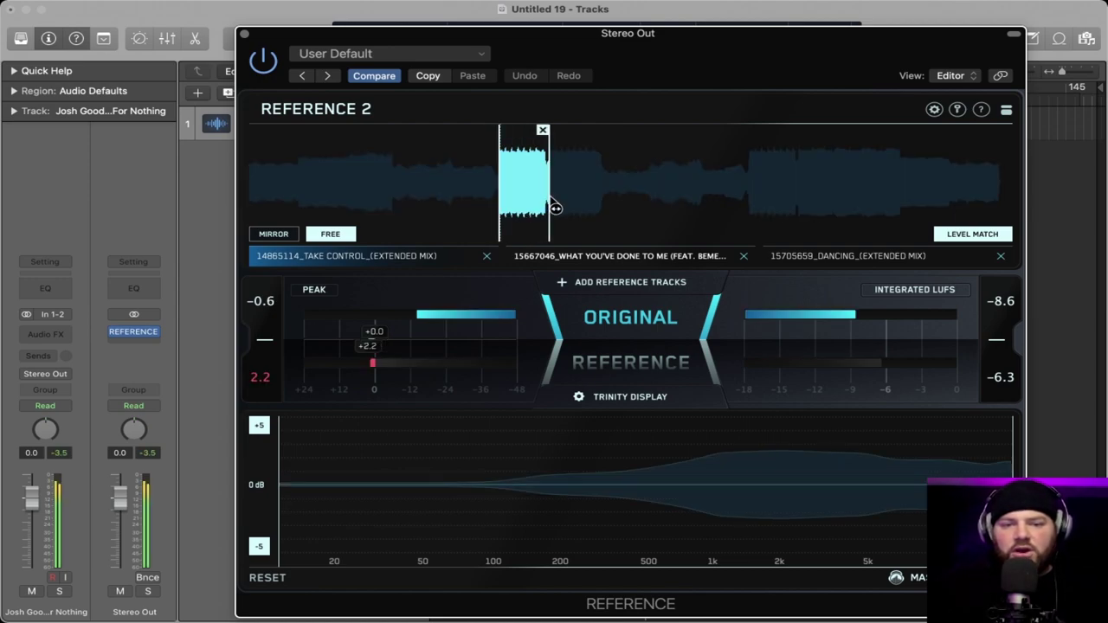
left_click(643, 368)
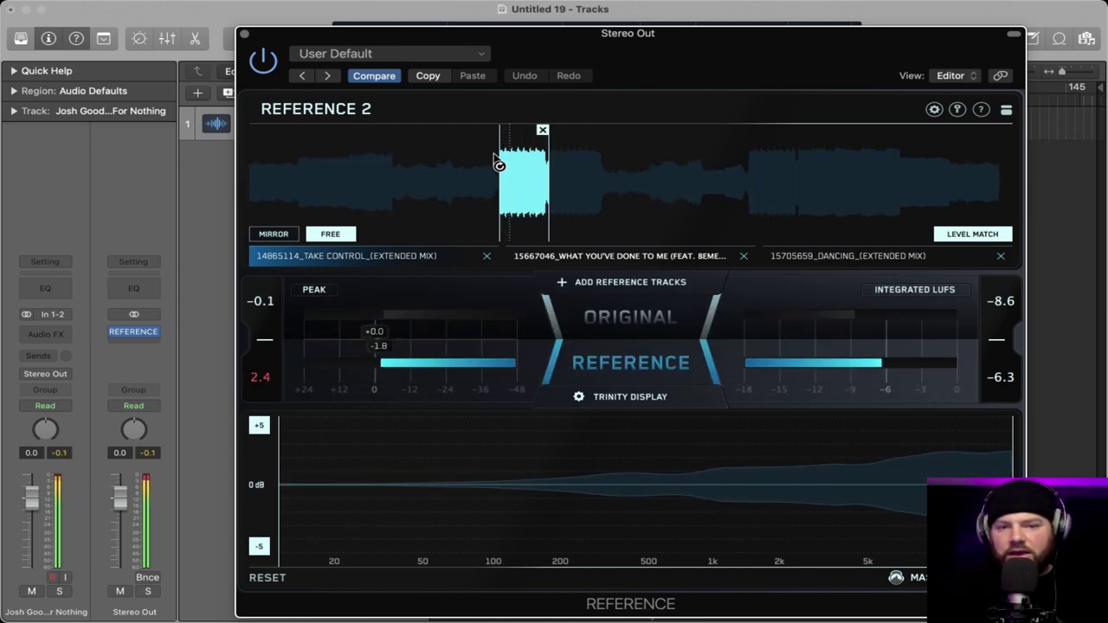
left_click(609, 314)
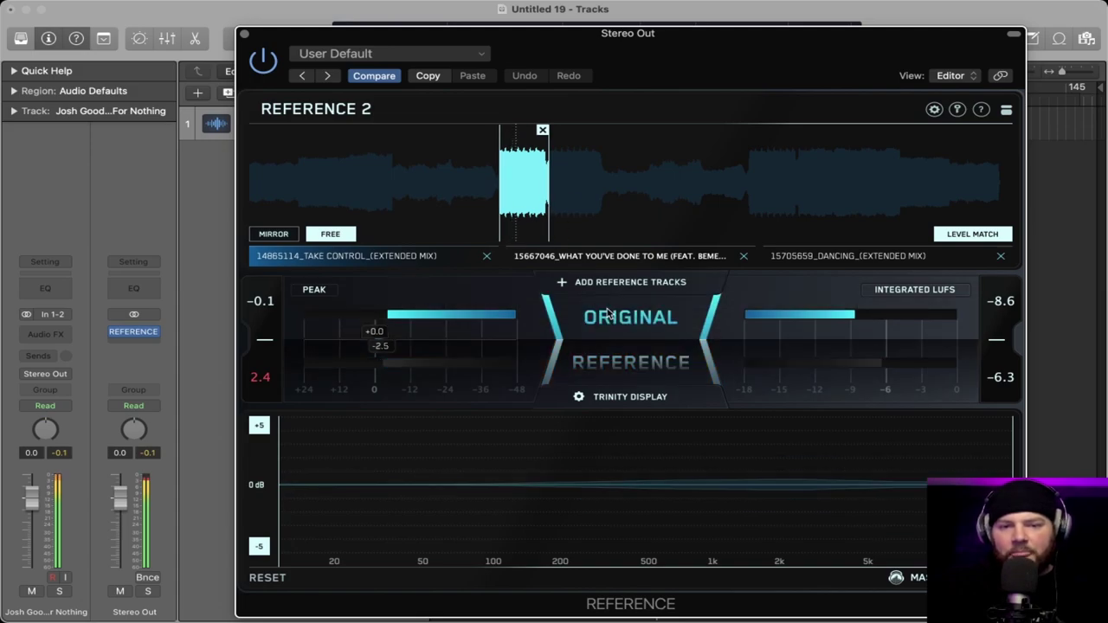
Step: Switch to the third reference, DANCING (EXTENDED MIX), and loop a section near its end
left_click(591, 258)
left_click(822, 257)
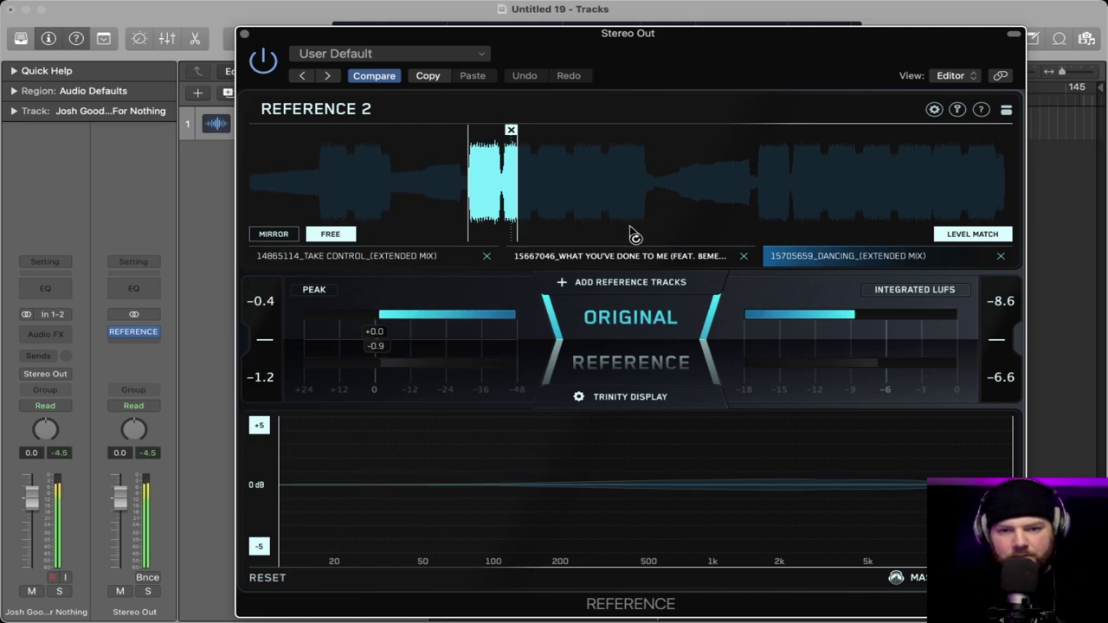
left_click(746, 200)
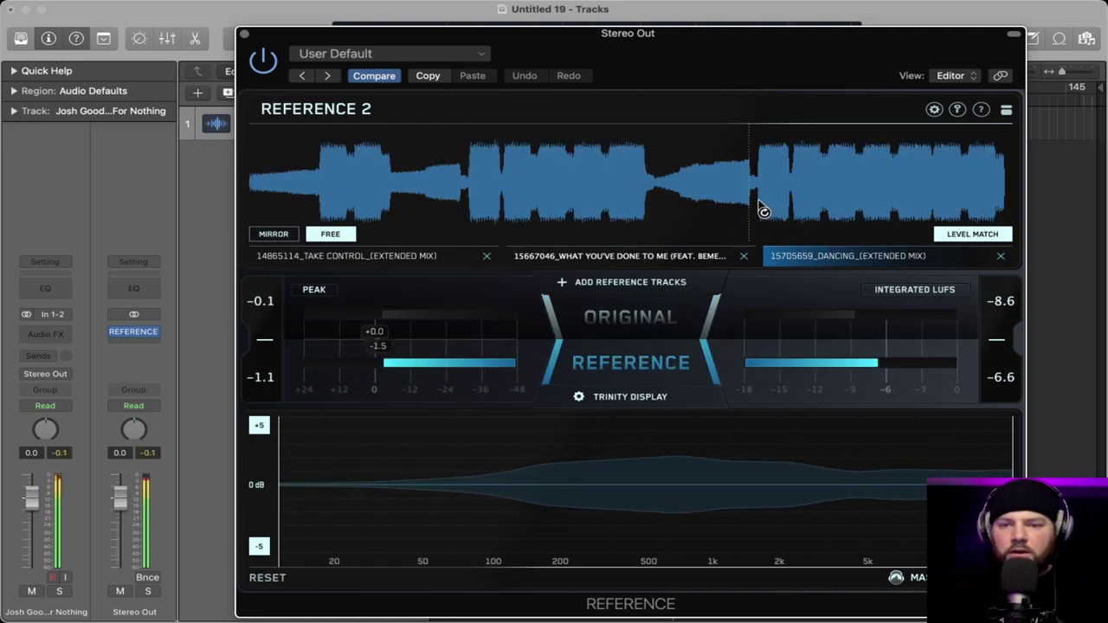
left_click_drag(759, 204, 787, 206)
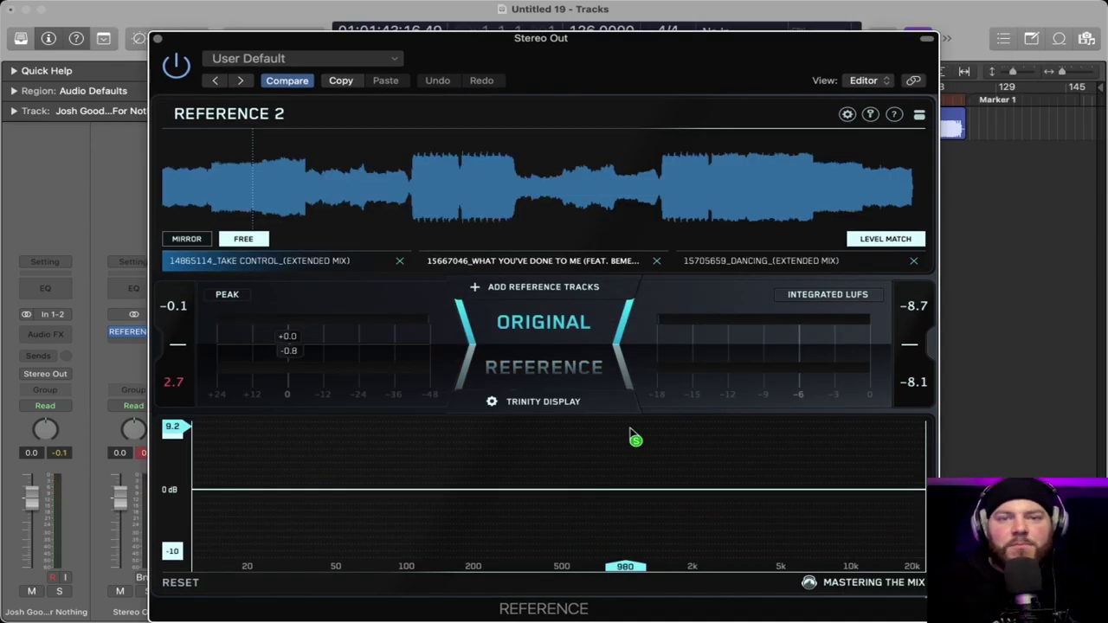
Step: Sweep and reset the Trinity EQ band, then play from around bar 32
left_click_drag(630, 433, 742, 478)
double_click(745, 484)
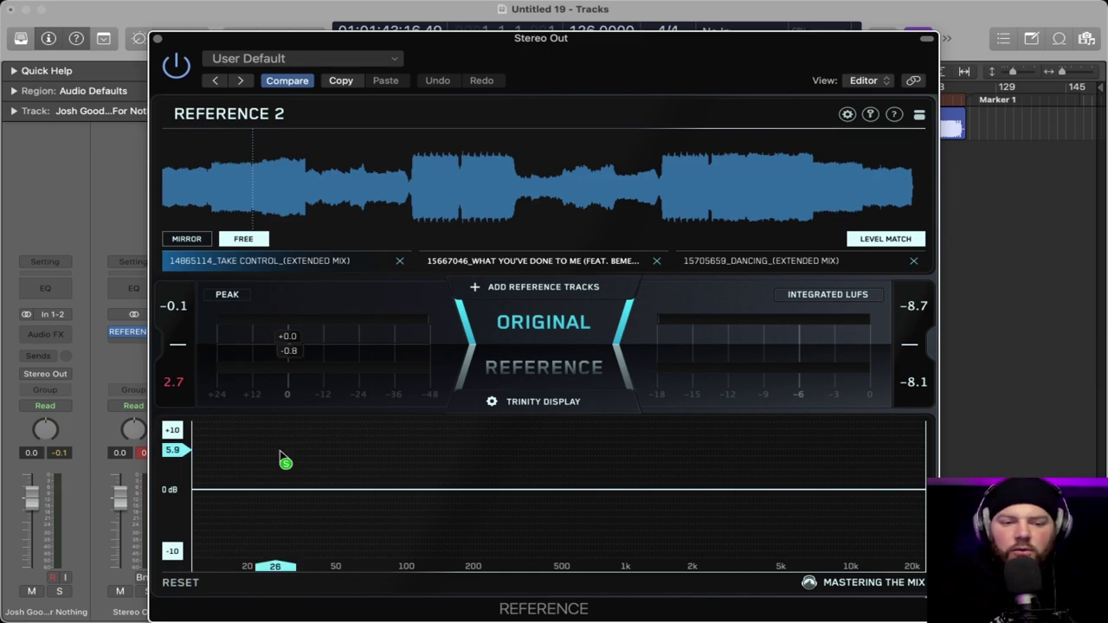
key("space")
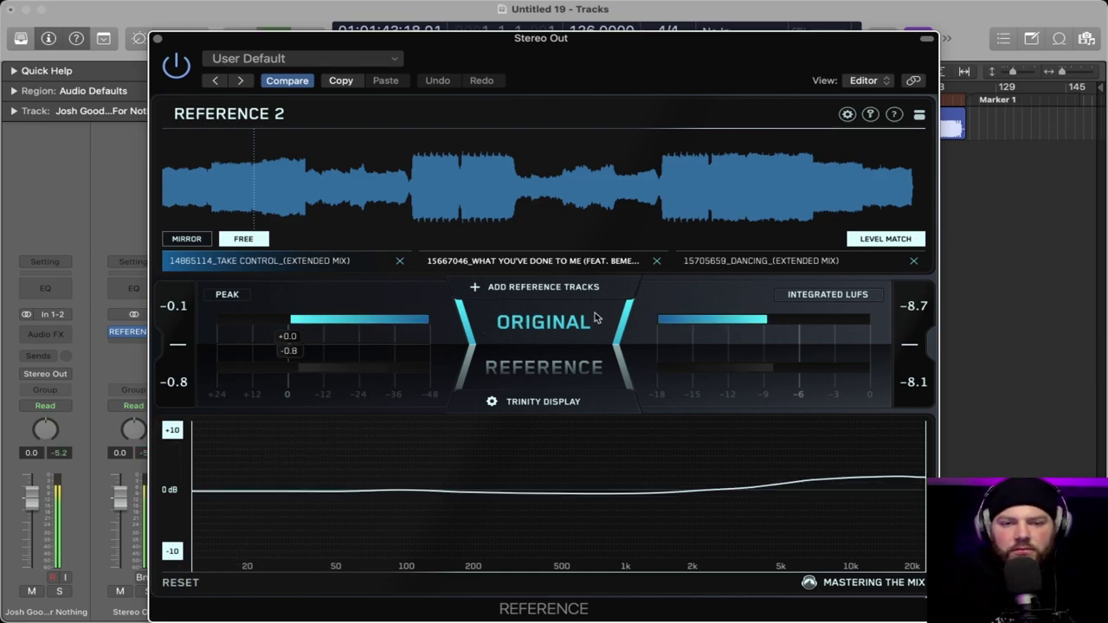
left_click_drag(575, 38, 591, 84)
left_click(573, 95)
left_click(585, 151)
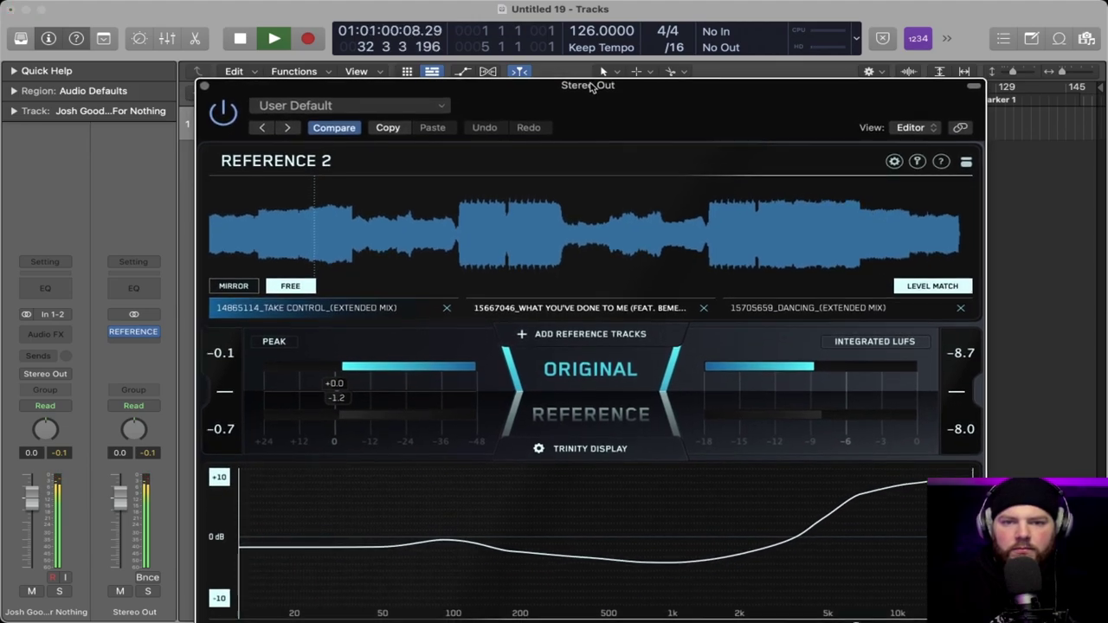
left_click(281, 513)
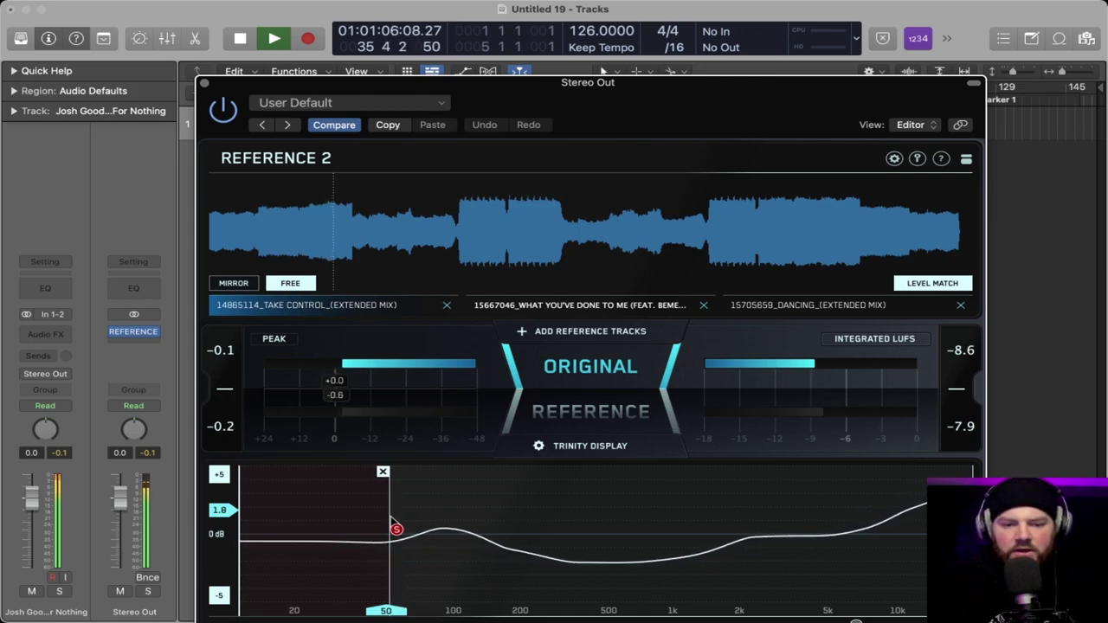
Step: Compare Reference and Original, then solo frequencies above about 2.5 kHz
left_click(604, 403)
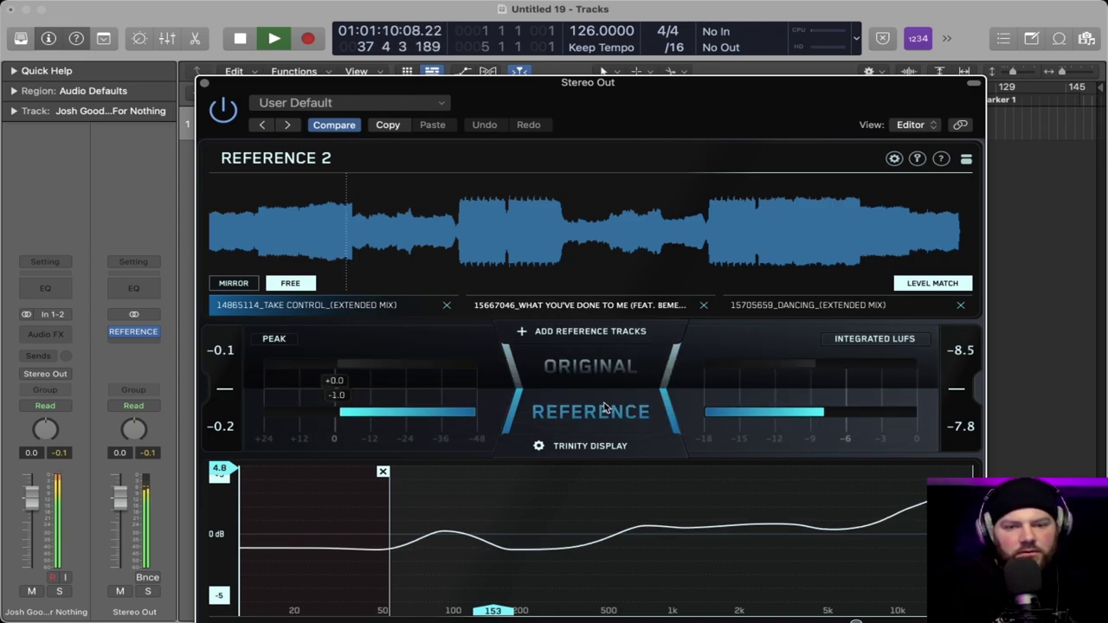
left_click(604, 403)
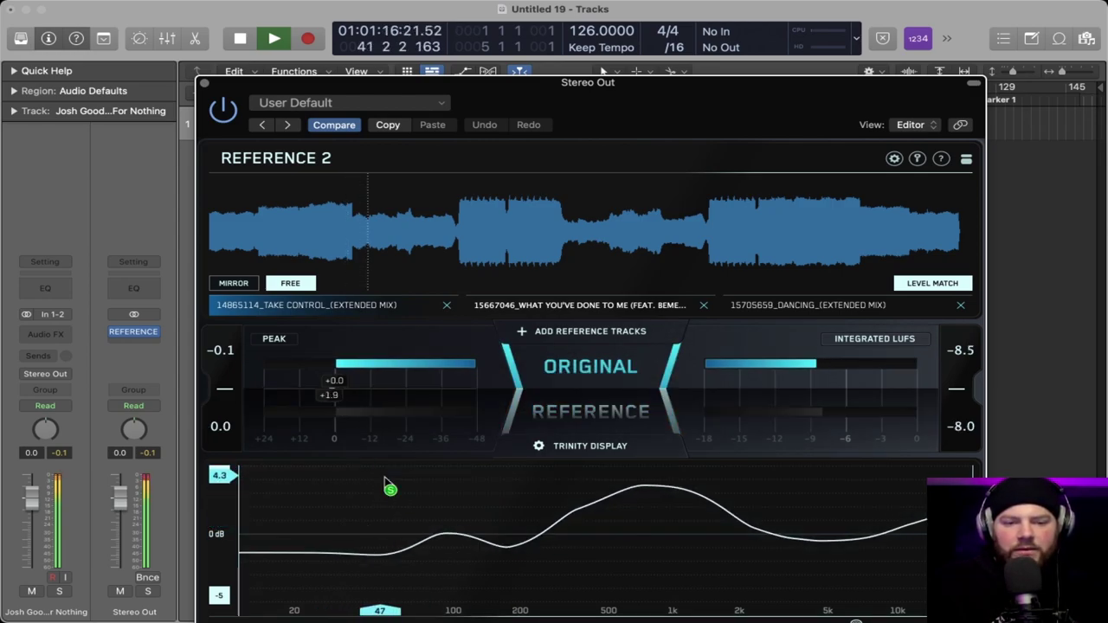
left_click_drag(882, 527, 765, 538)
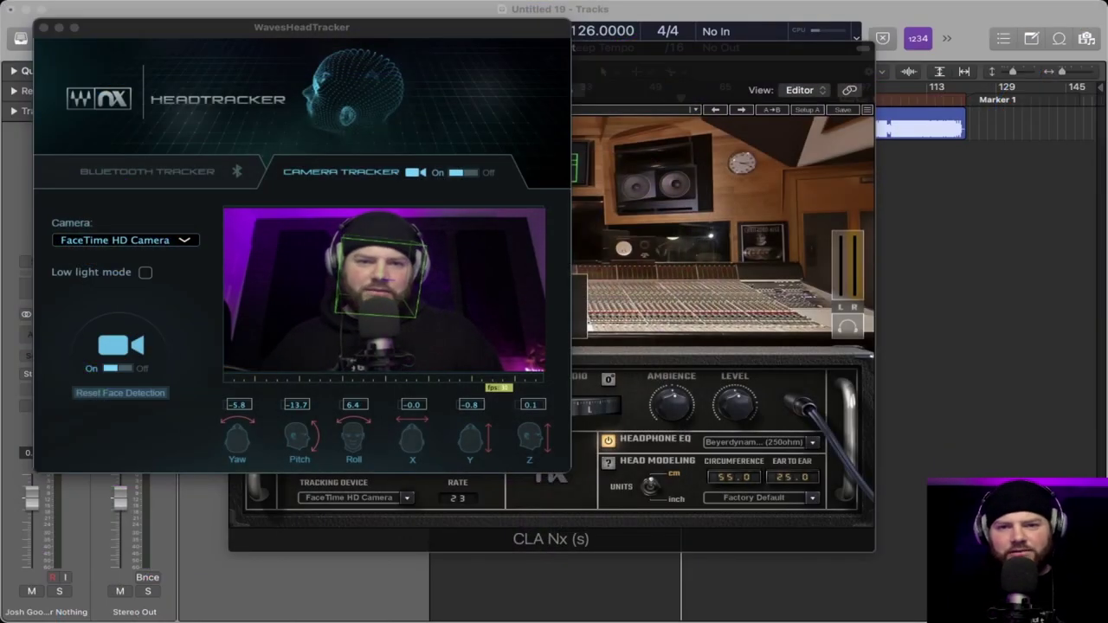
Step: Arrange the CLA Nx window beside the head tracker window on screen
left_click_drag(582, 66, 823, 76)
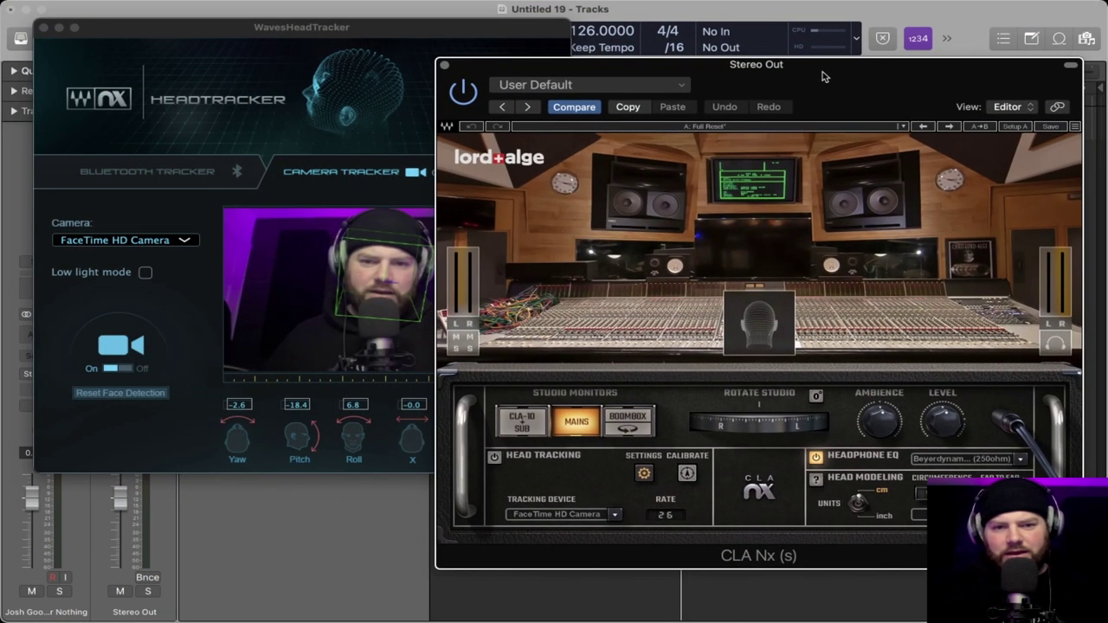
left_click(430, 278)
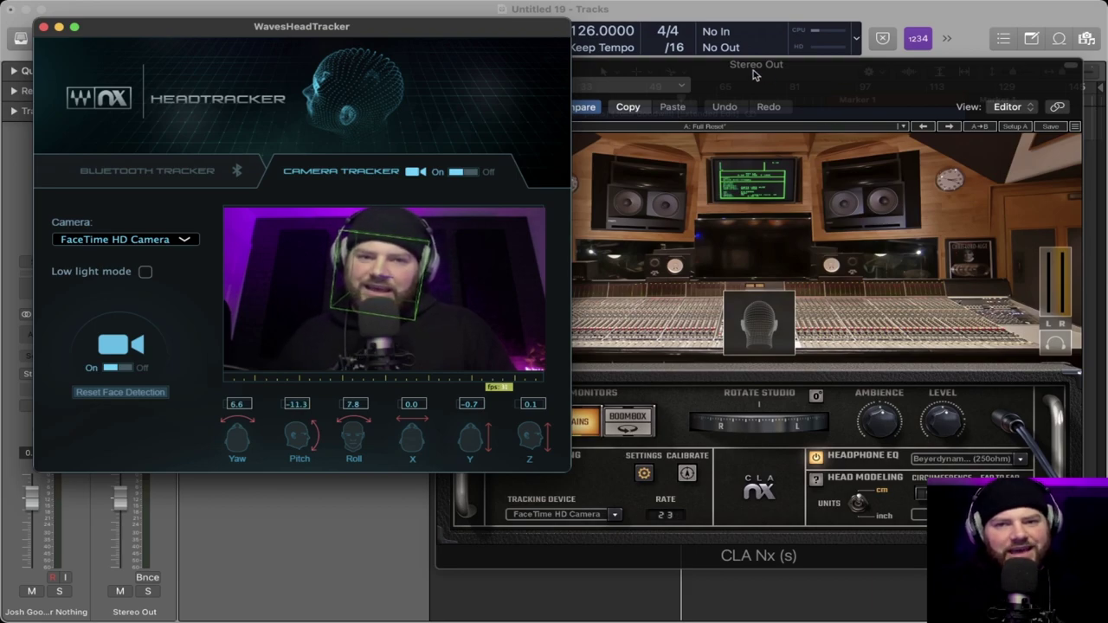
left_click_drag(753, 75, 550, 77)
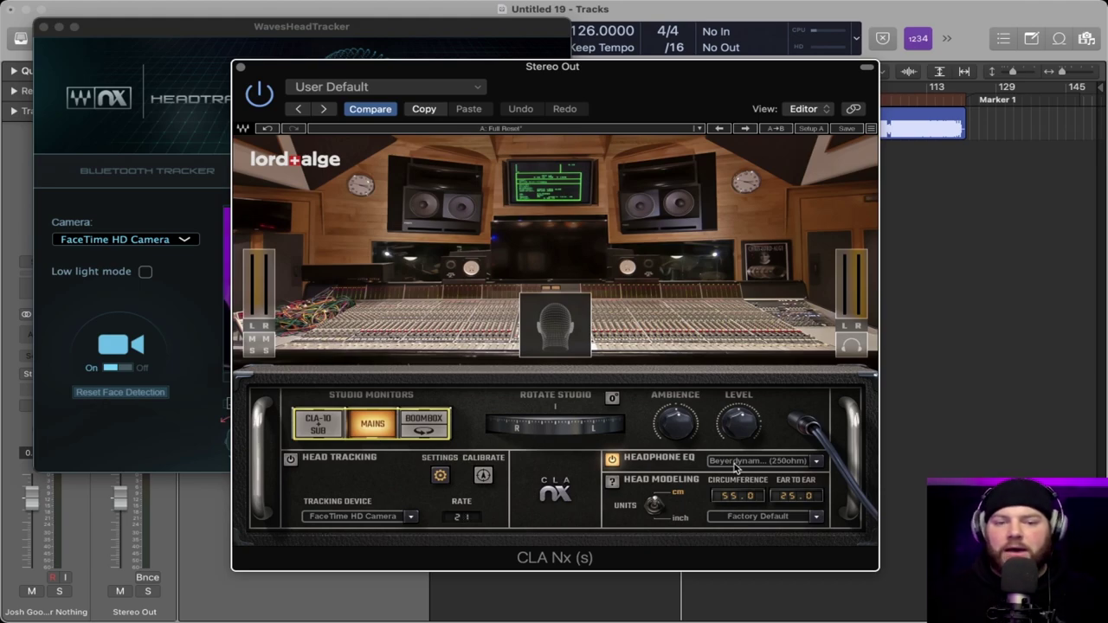
left_click_drag(701, 73, 708, 224)
Step: Close the head tracker, play from bar 31 through CLA Nx, then stop
left_click(58, 27)
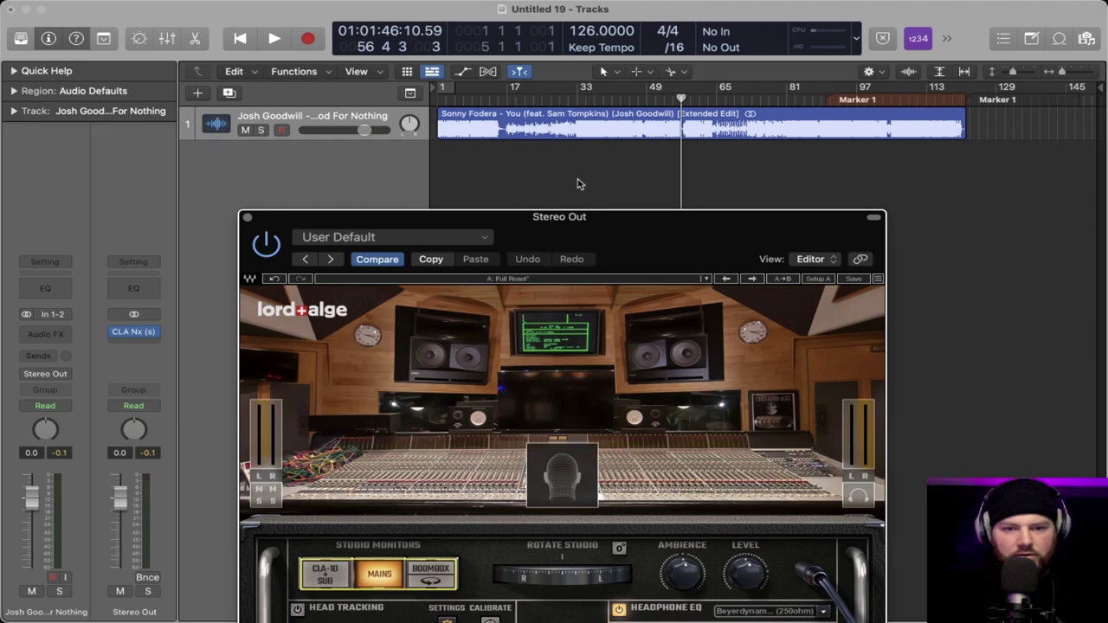
left_click_drag(555, 268, 558, 275)
left_click(569, 92)
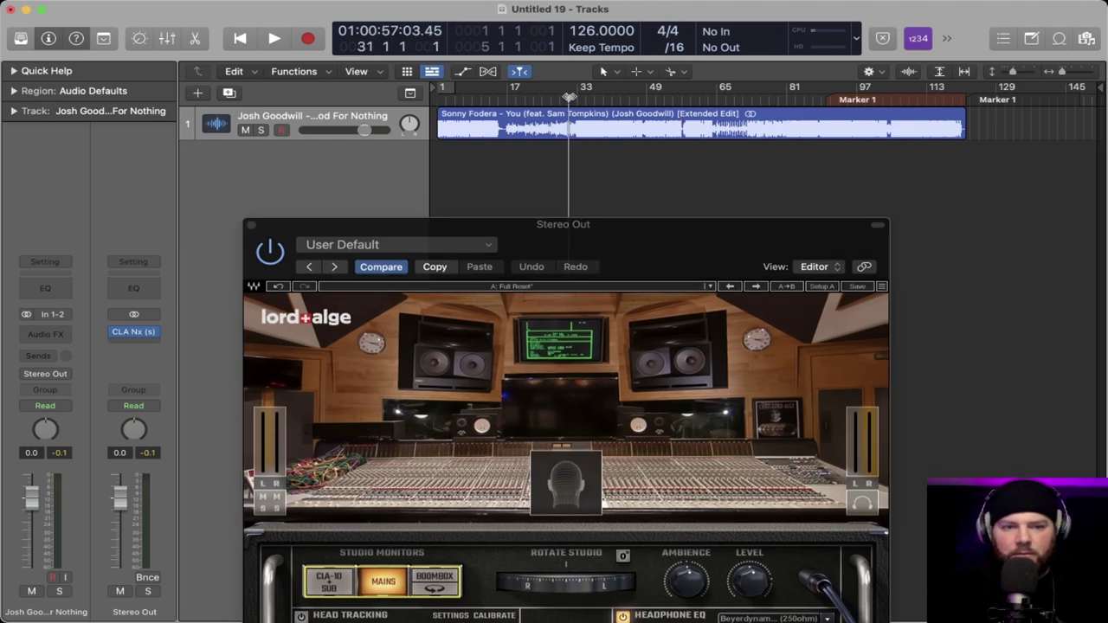
key("space")
left_click_drag(540, 246, 550, 93)
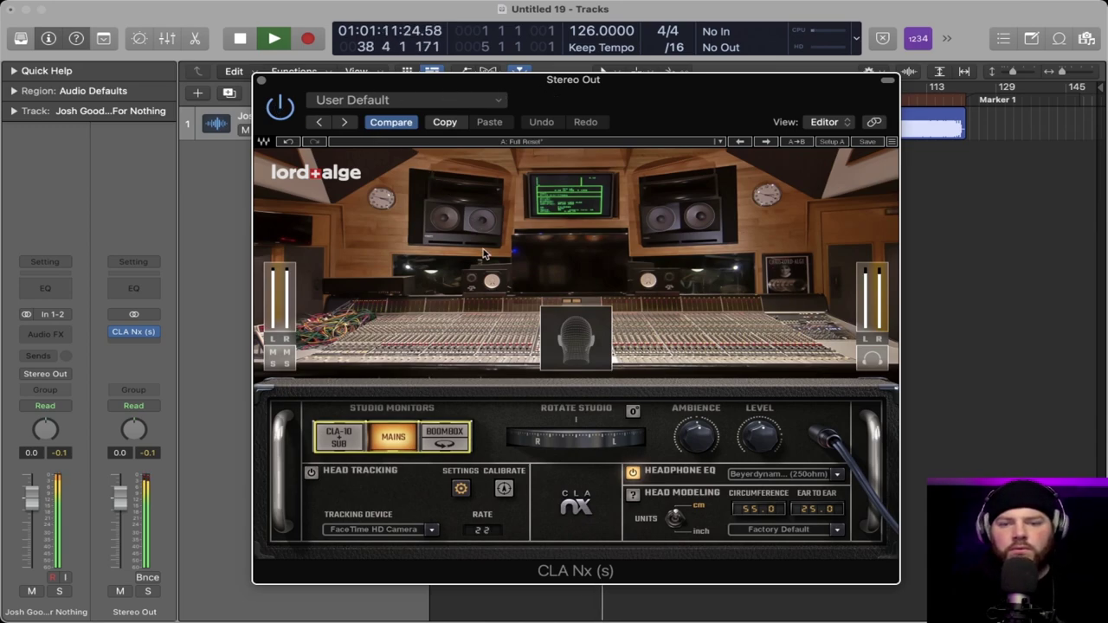
key("space")
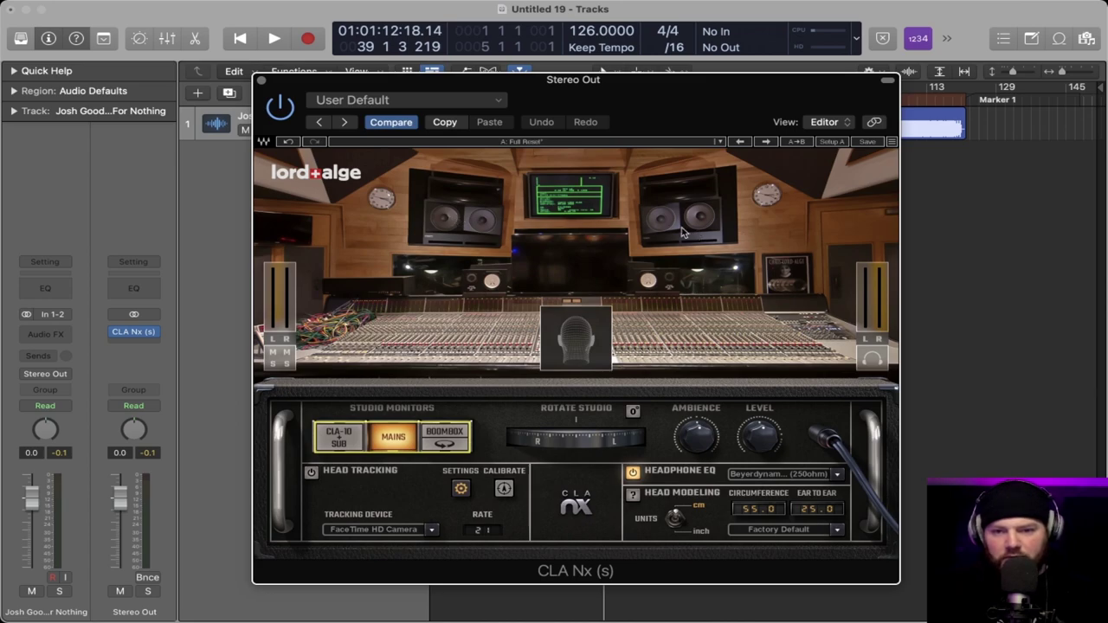
Step: Select the boombox speakers in CLA Nx and play from bar 31
left_click(444, 439)
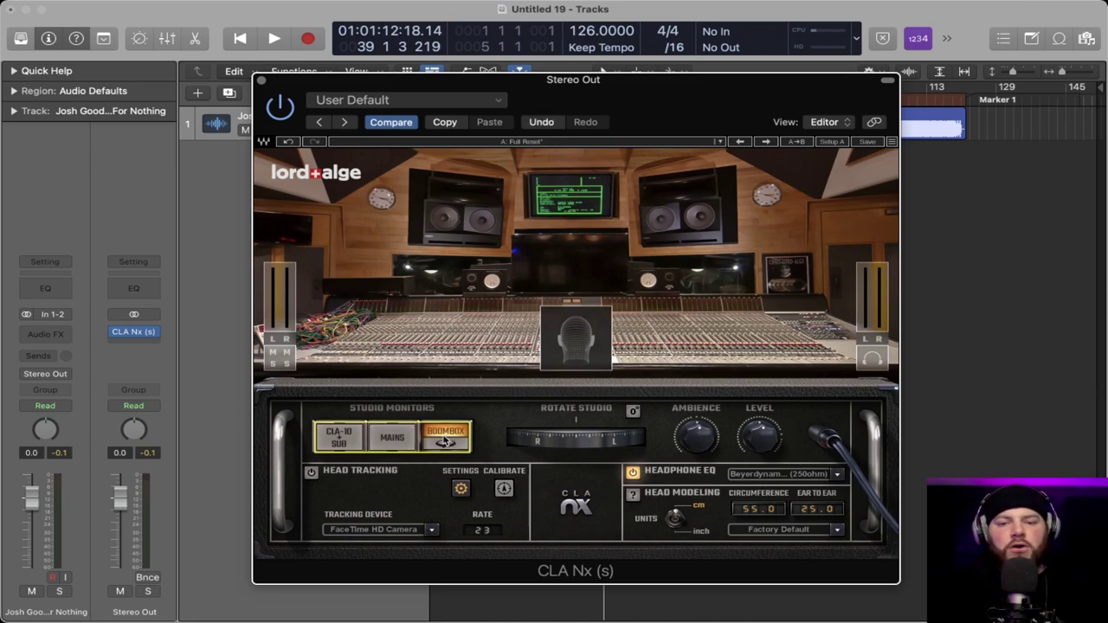
left_click_drag(715, 83, 719, 193)
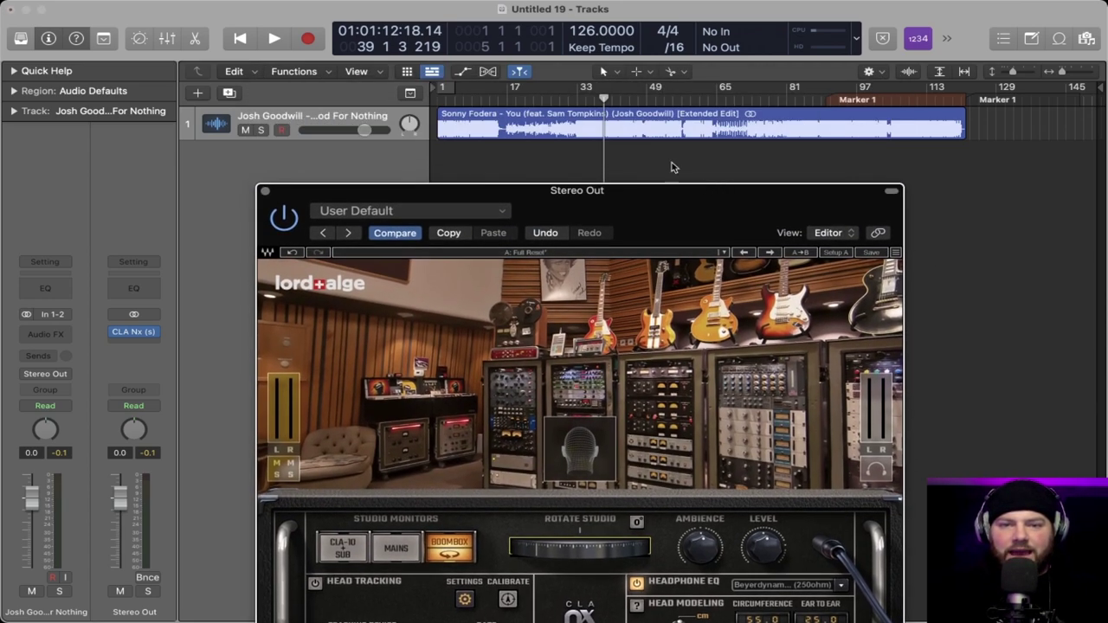
left_click(568, 100)
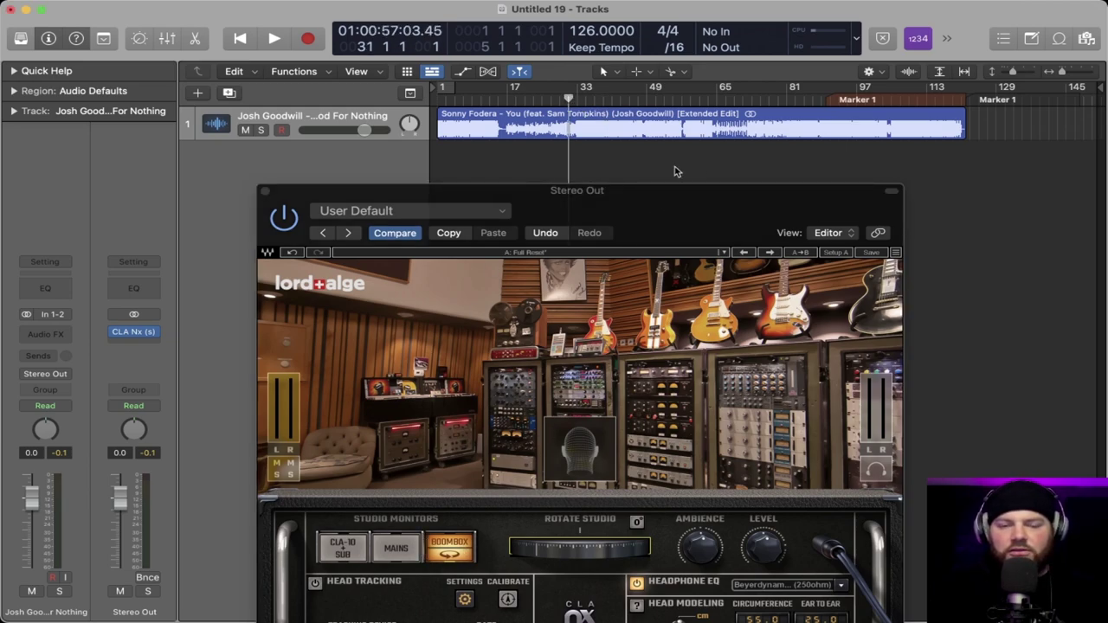
key("space")
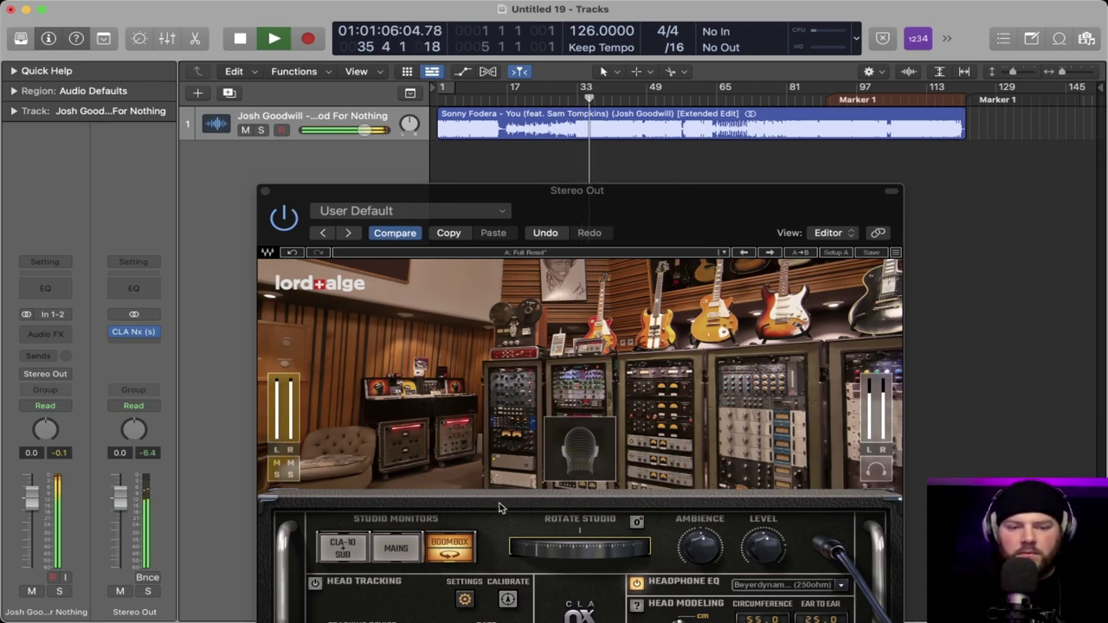
Step: Compare Mains, boombox and CLA-10 with sub, settle on Mains, and stop playback
left_click(396, 547)
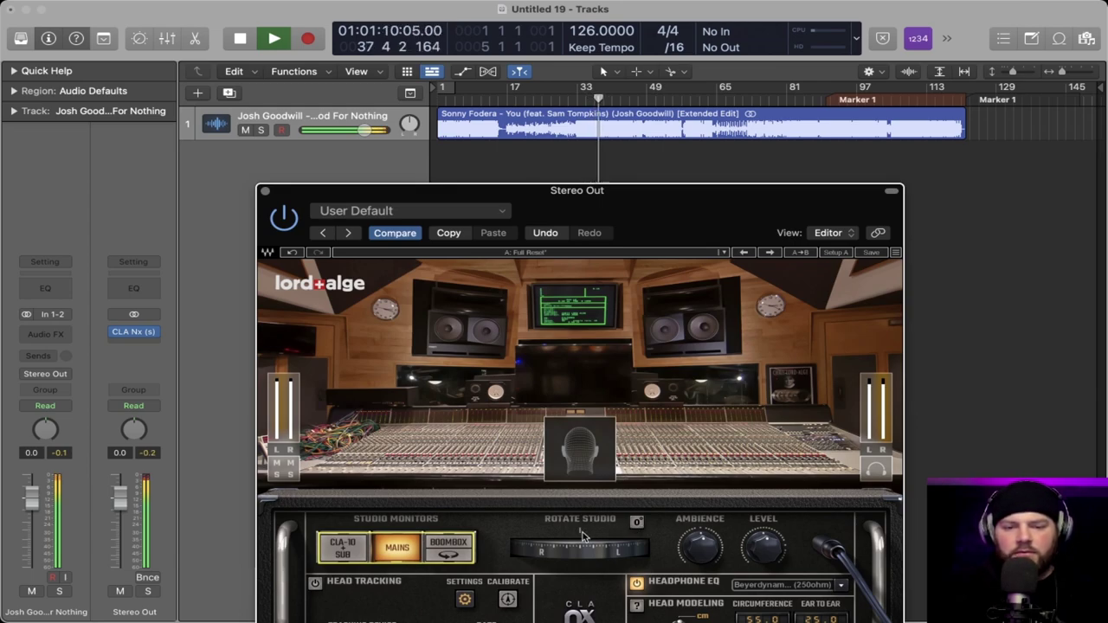
left_click(449, 552)
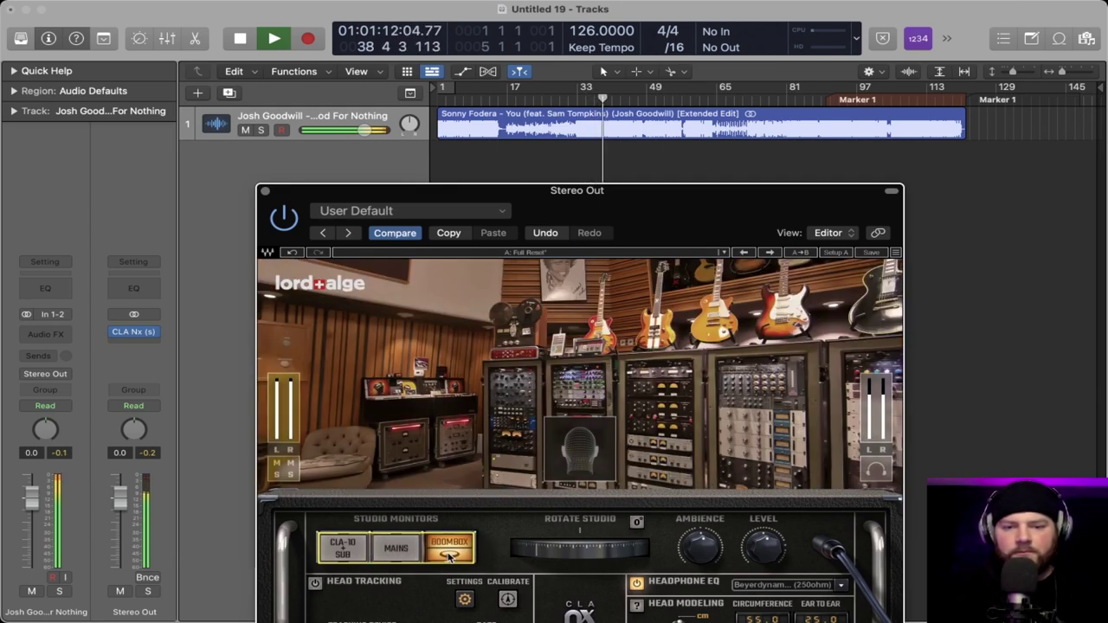
left_click(354, 549)
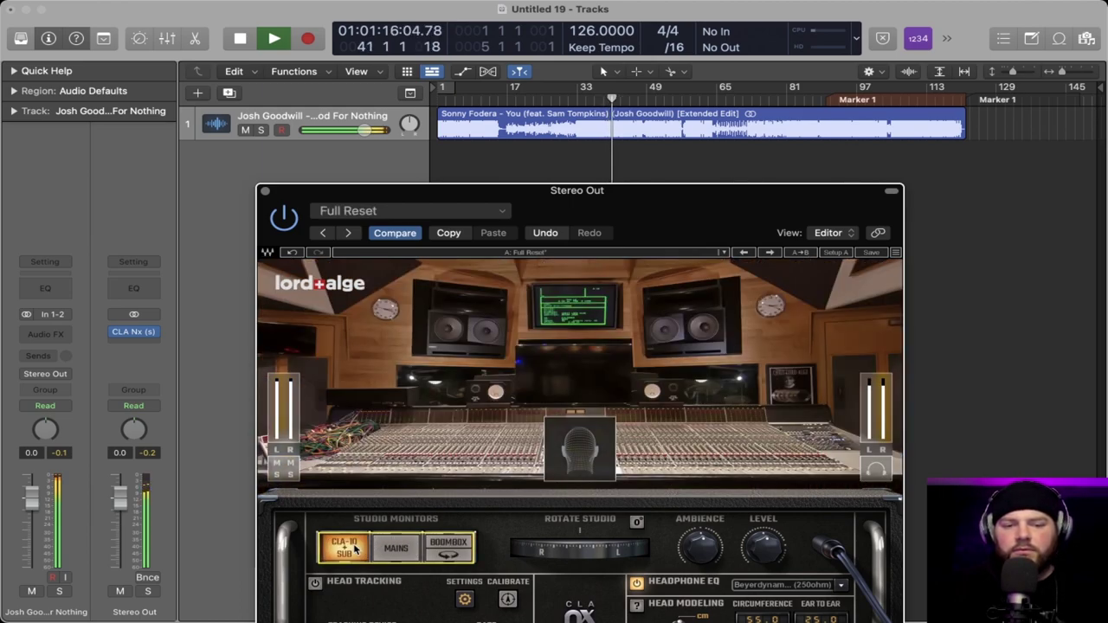
left_click(398, 550)
key("space")
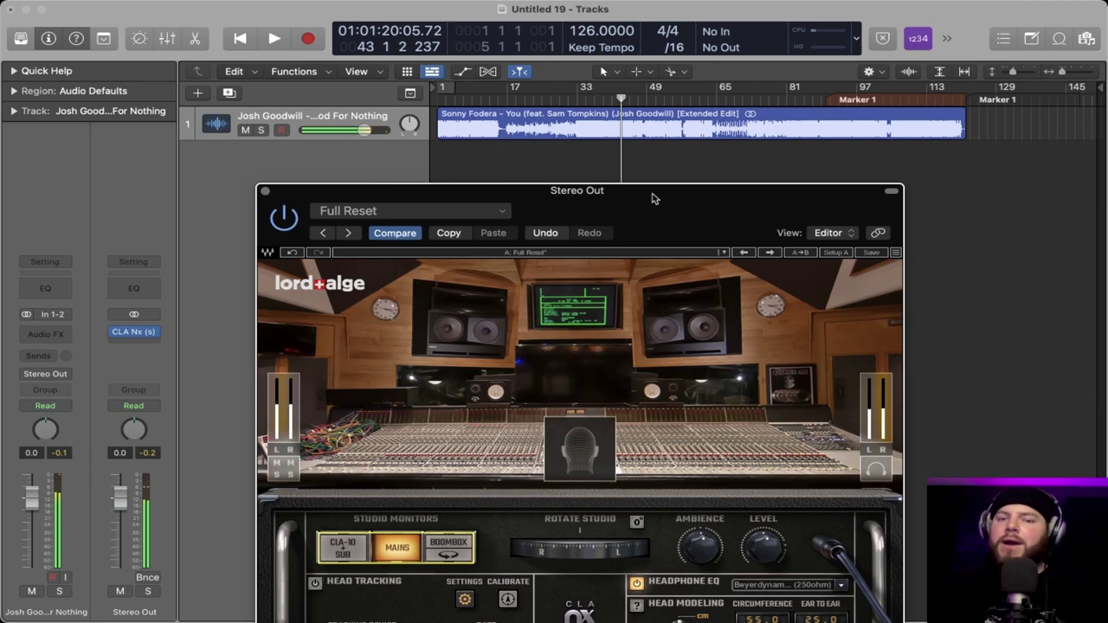
left_click_drag(655, 192, 672, 123)
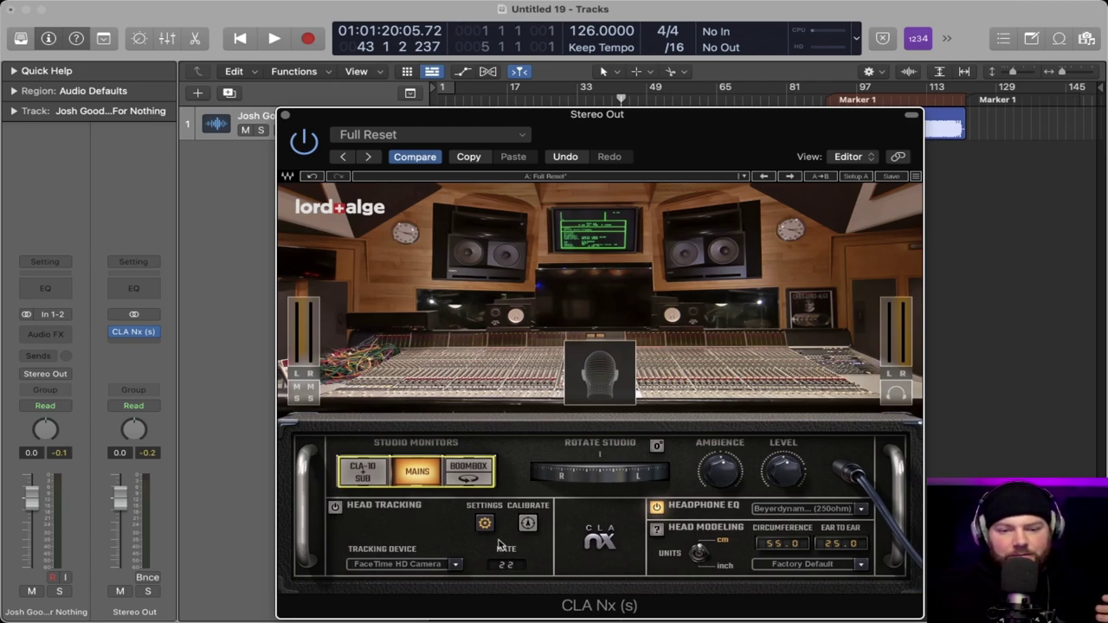
Step: Enable CLA Nx head tracking, check the FaceTime camera feed, then minimize the tracker
left_click(336, 507)
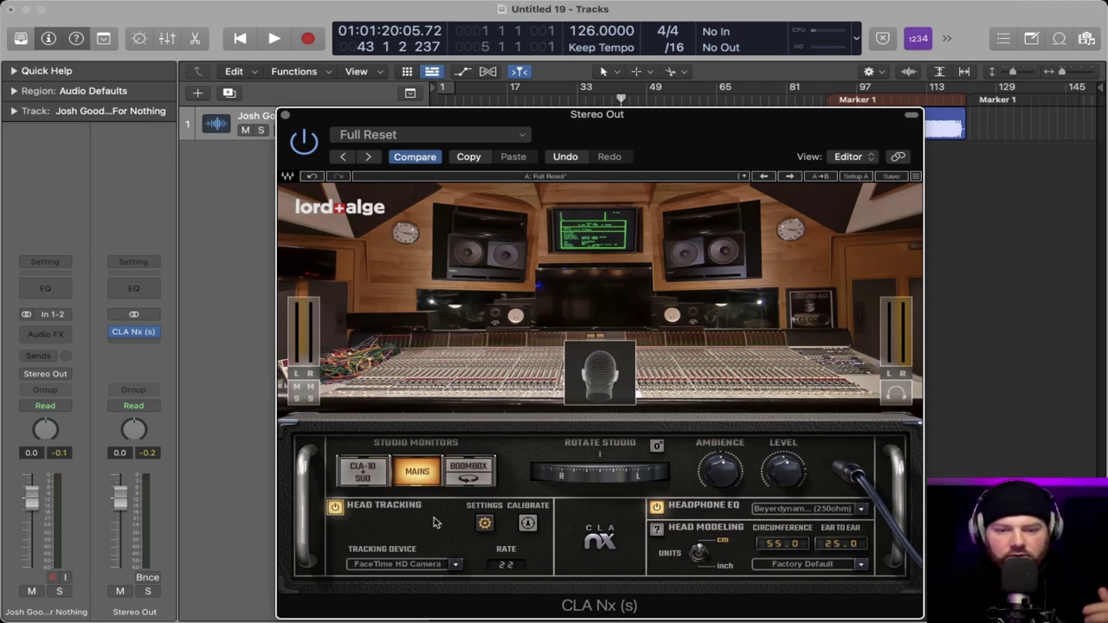
left_click(487, 527)
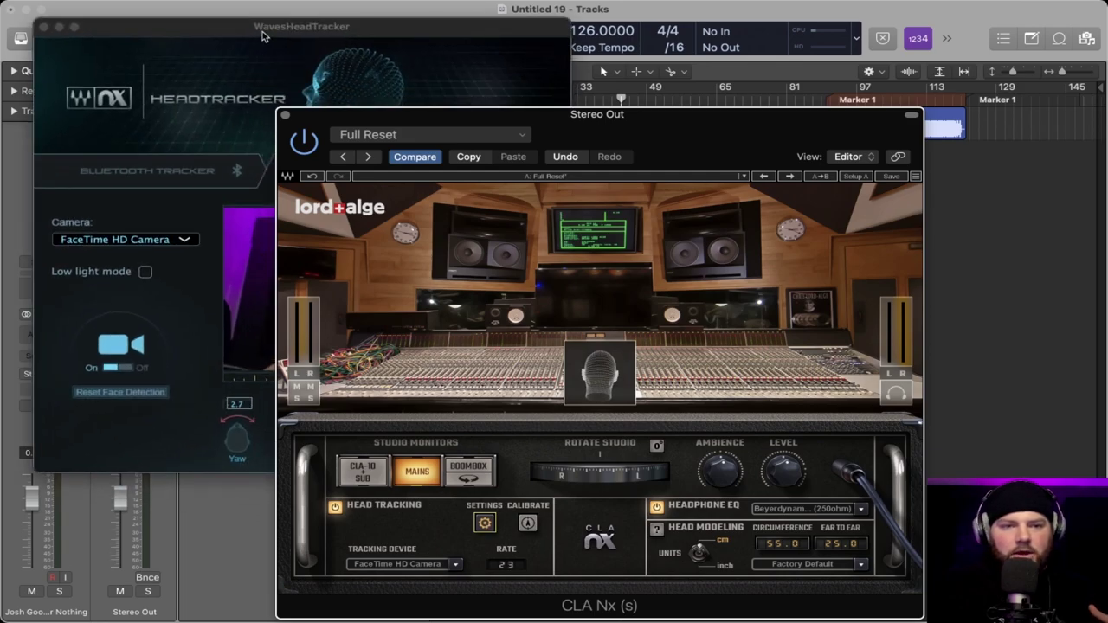
left_click(262, 31)
left_click_drag(280, 36, 274, 38)
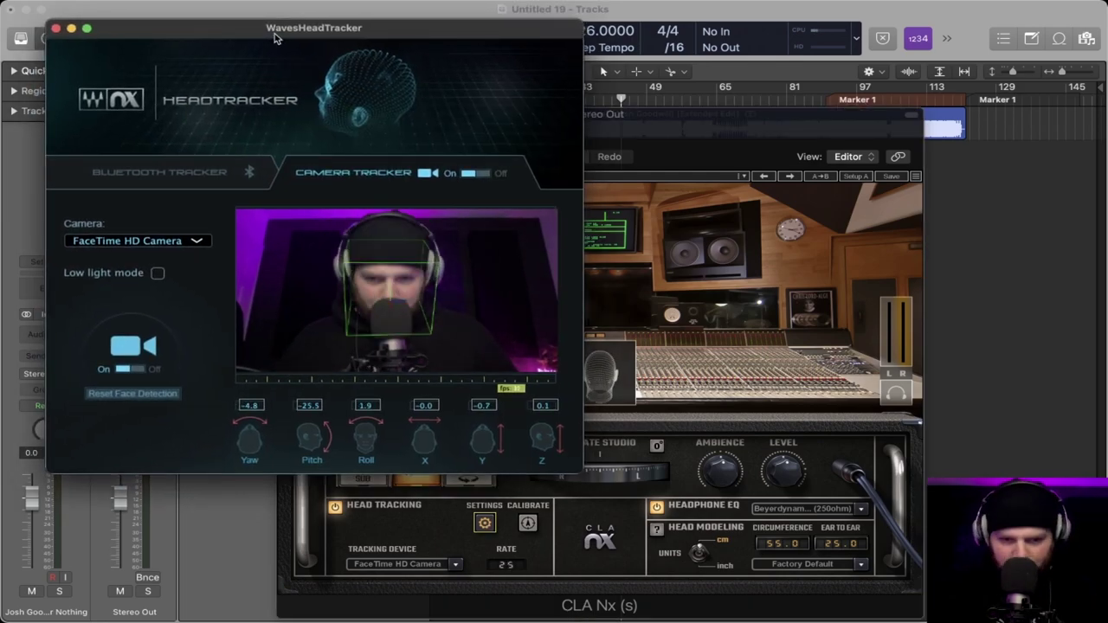
left_click(72, 30)
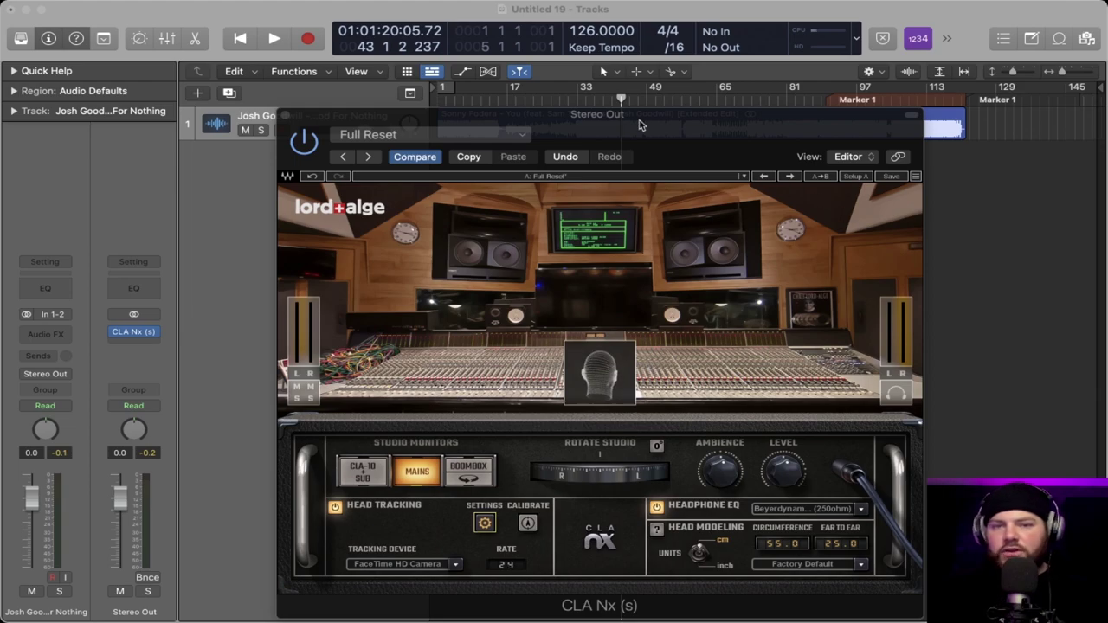
left_click_drag(541, 125, 558, 163)
Step: Start playback from around bar 28 and nudge the CLA Nx window up slightly
left_click(559, 95)
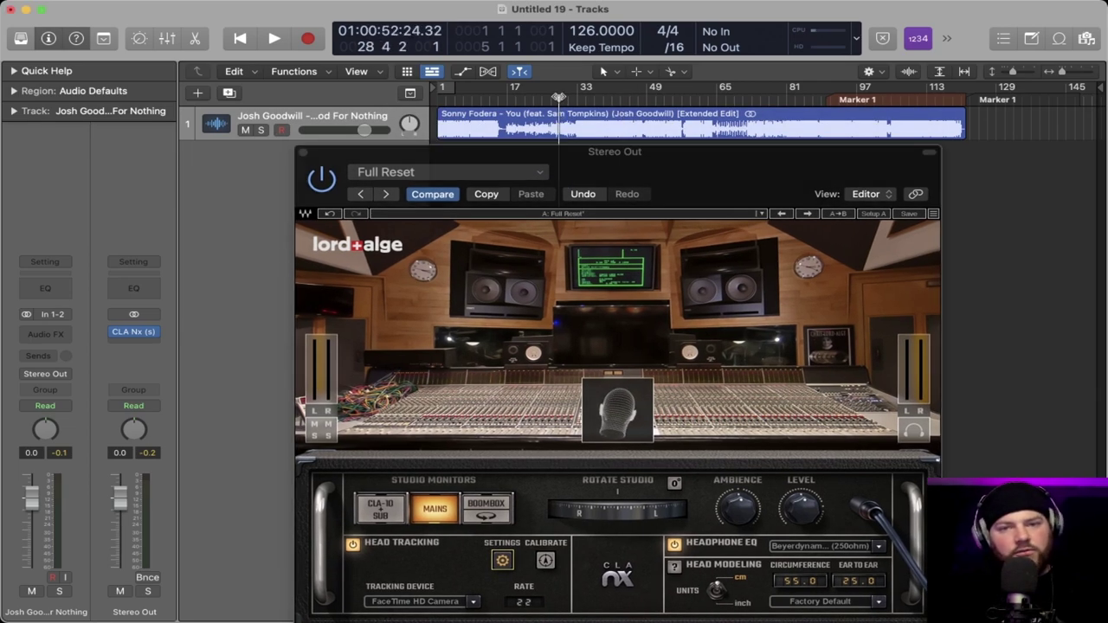
key("space")
left_click_drag(575, 162, 575, 134)
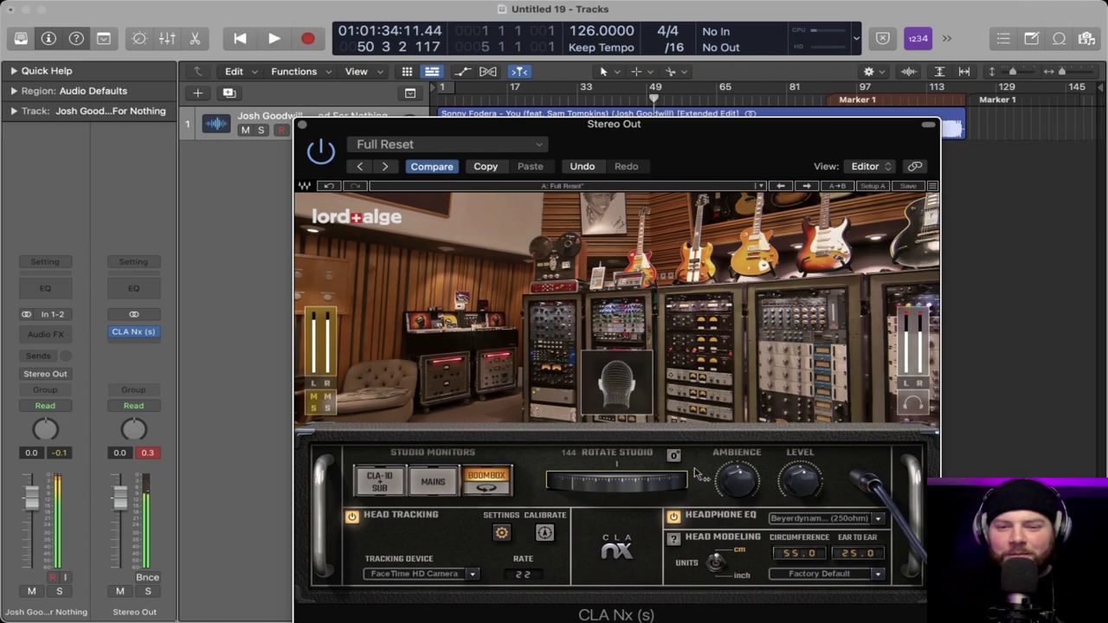
Step: Alternate CLA Nx between Mains and Boombox monitors, recentring studio rotation to 0°, ending on Mains
left_click(429, 483)
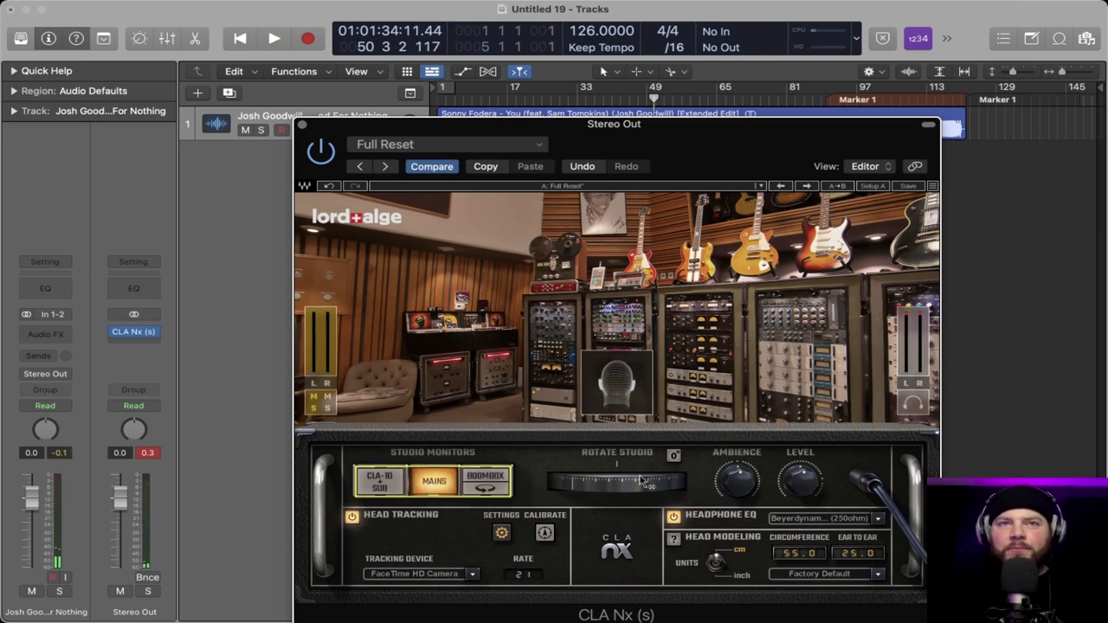
mouse_move(642, 481)
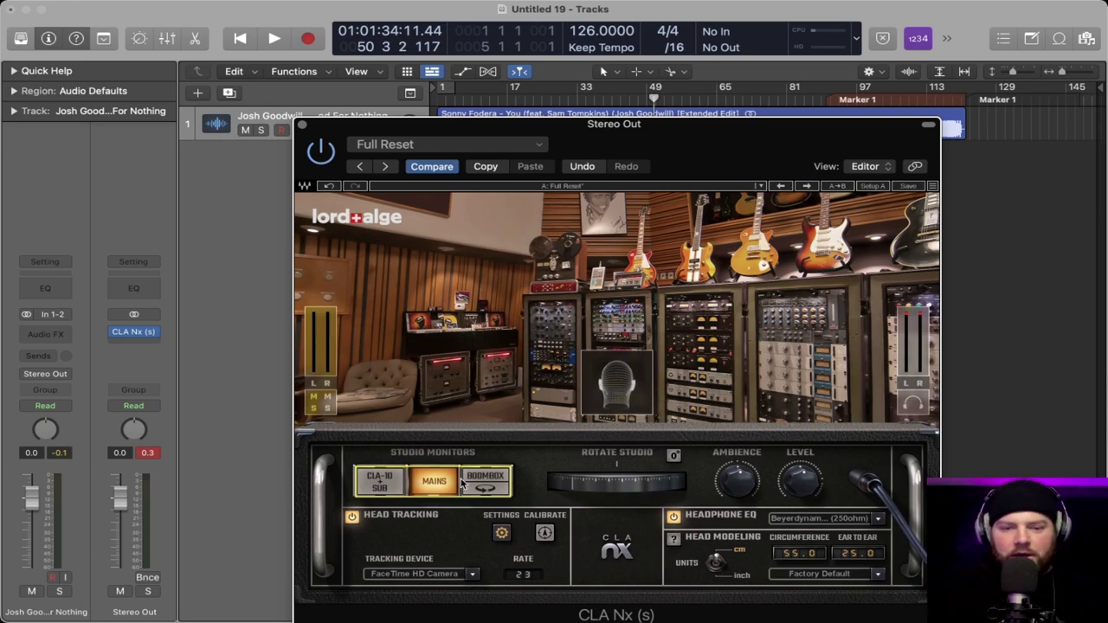
left_click(487, 479)
left_click(672, 457)
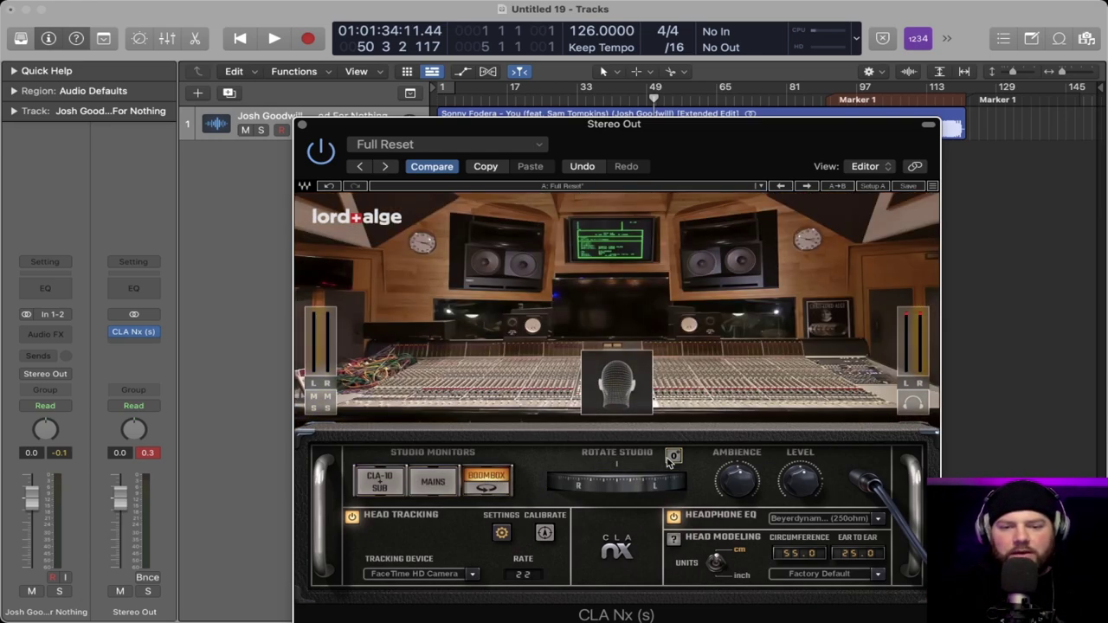
left_click(432, 484)
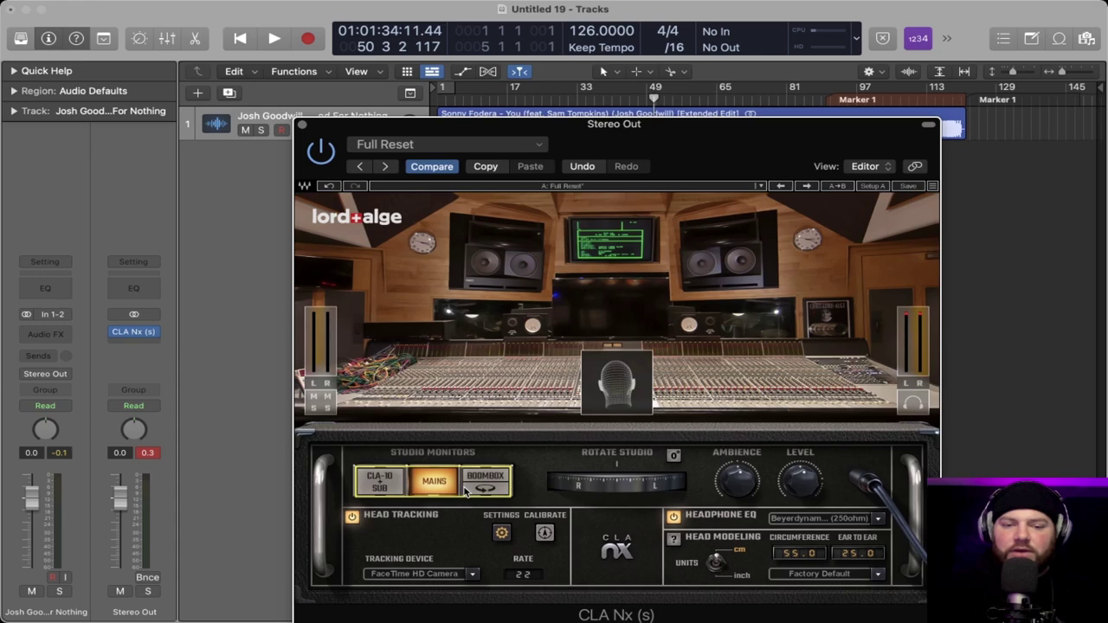
left_click(484, 485)
left_click(435, 483)
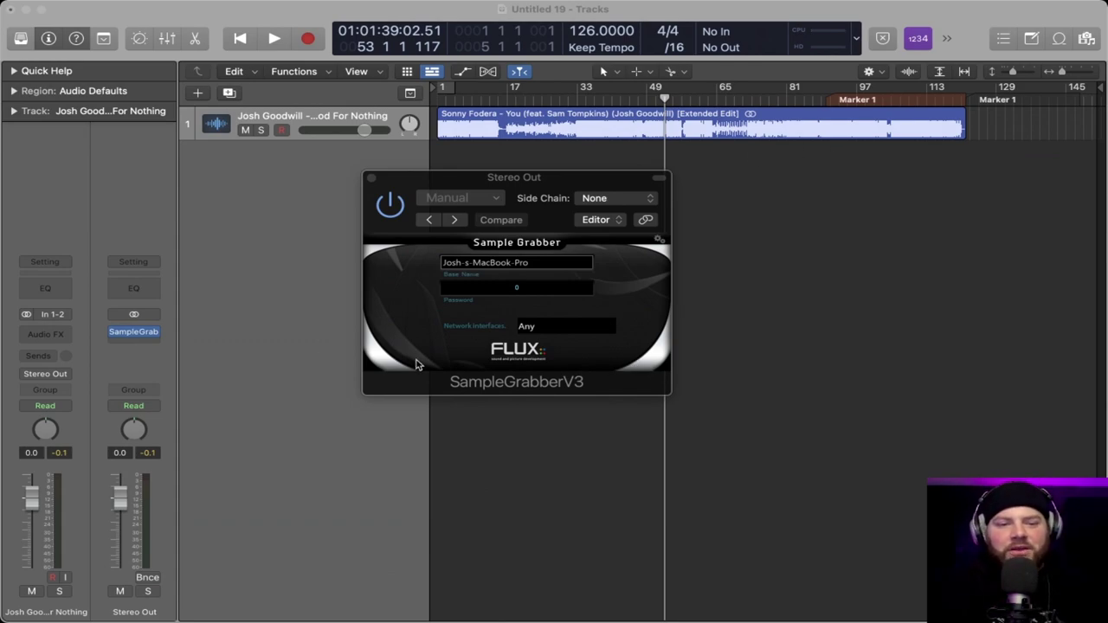
Step: Load Audio Units > FLUX SE > SampleGrabberV3 > Stereo into the Stereo Out insert slot
left_click(160, 332)
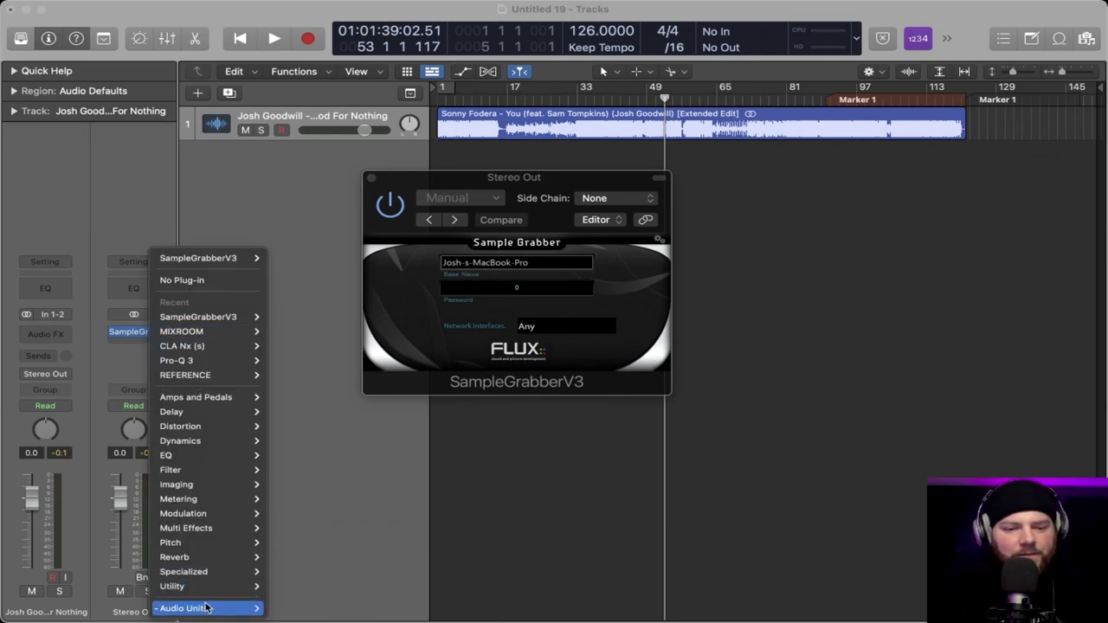
mouse_move(206, 607)
mouse_move(327, 379)
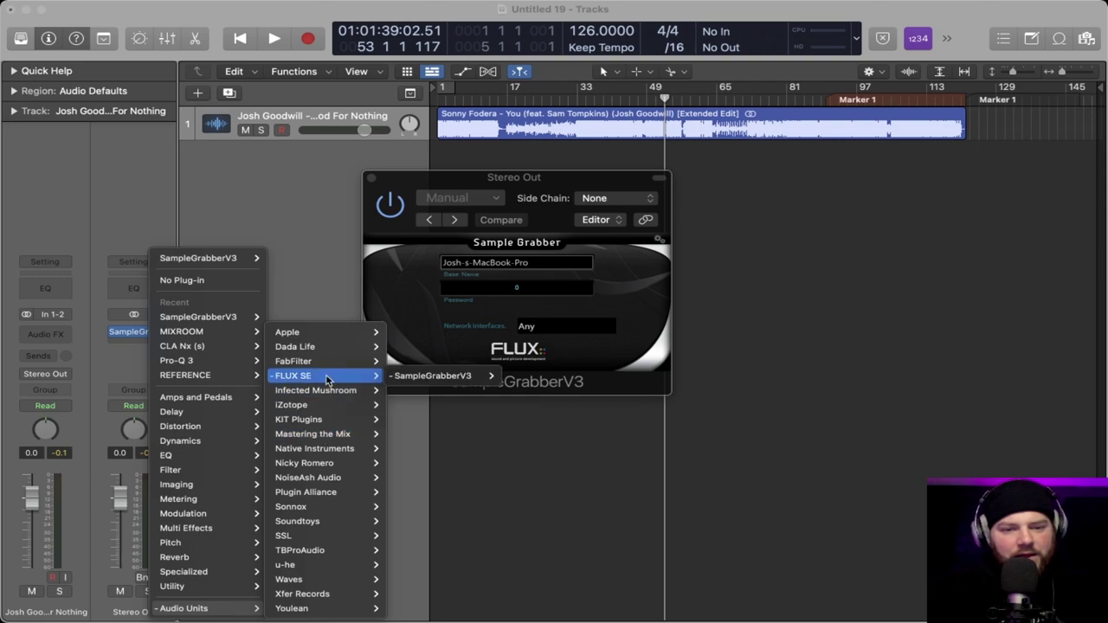
mouse_move(467, 375)
left_click(542, 379)
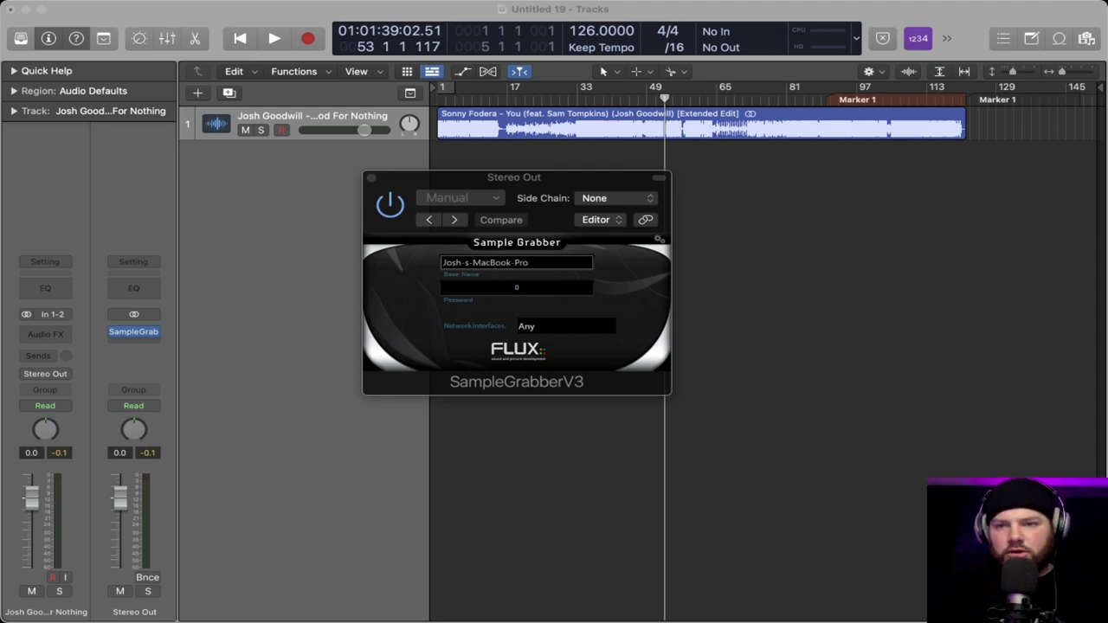
Step: Launch the fluxTAnalyzer-f64 app by searching 'flux' in system search
key("super+space")
type("flux")
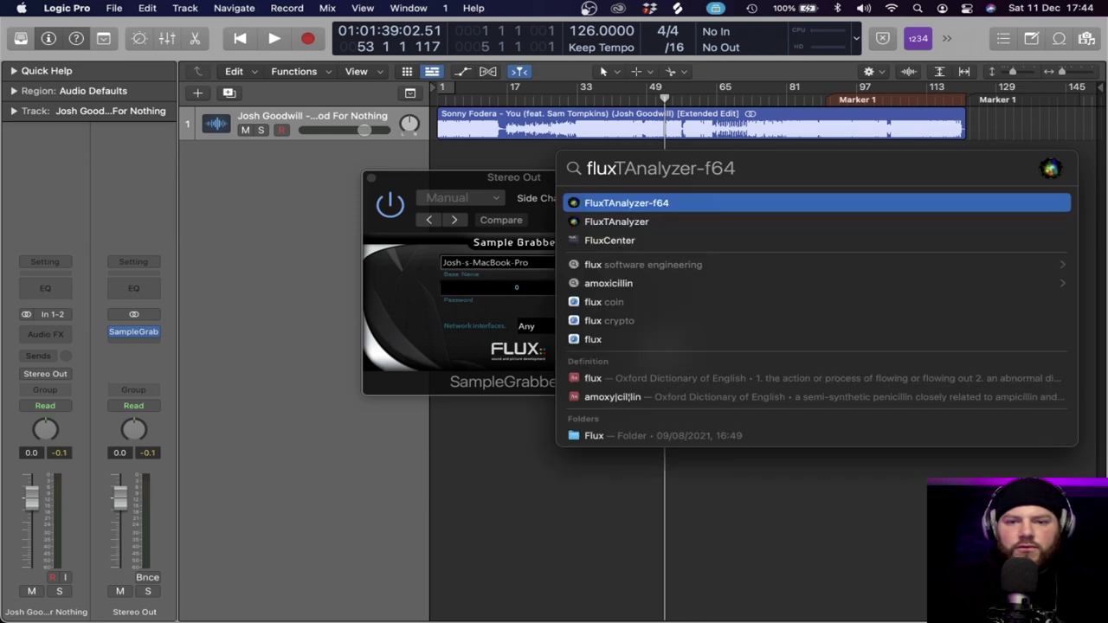
key("Escape")
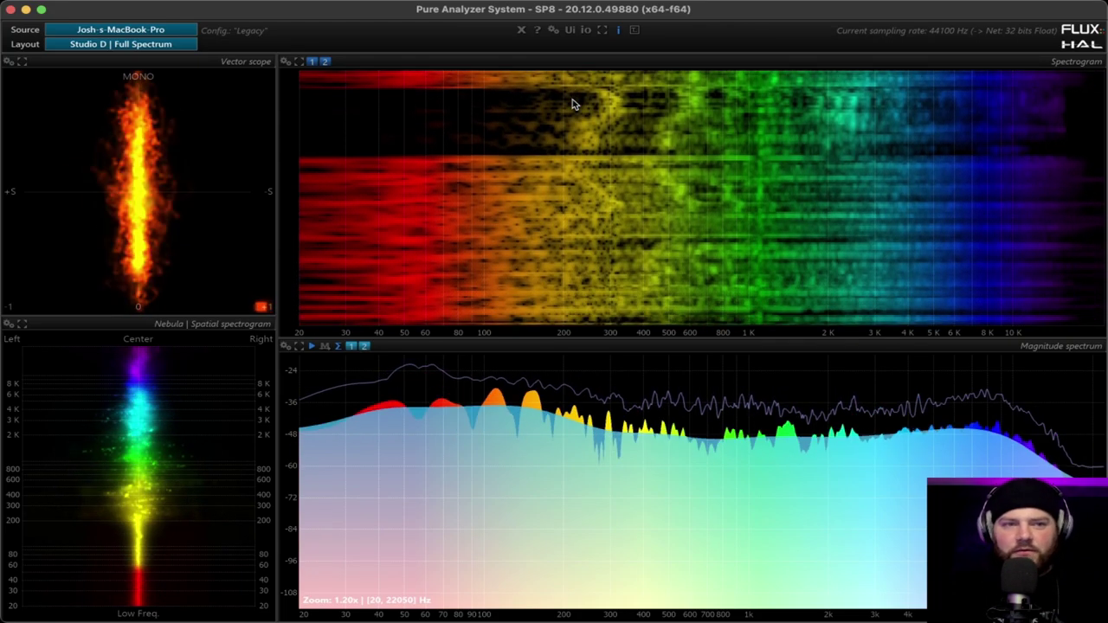
Step: Try the Studio C, Studio B, Studio A, Dev 1 and Dev 2 layouts, ending on Studio D | Full Spectrum
left_click(179, 43)
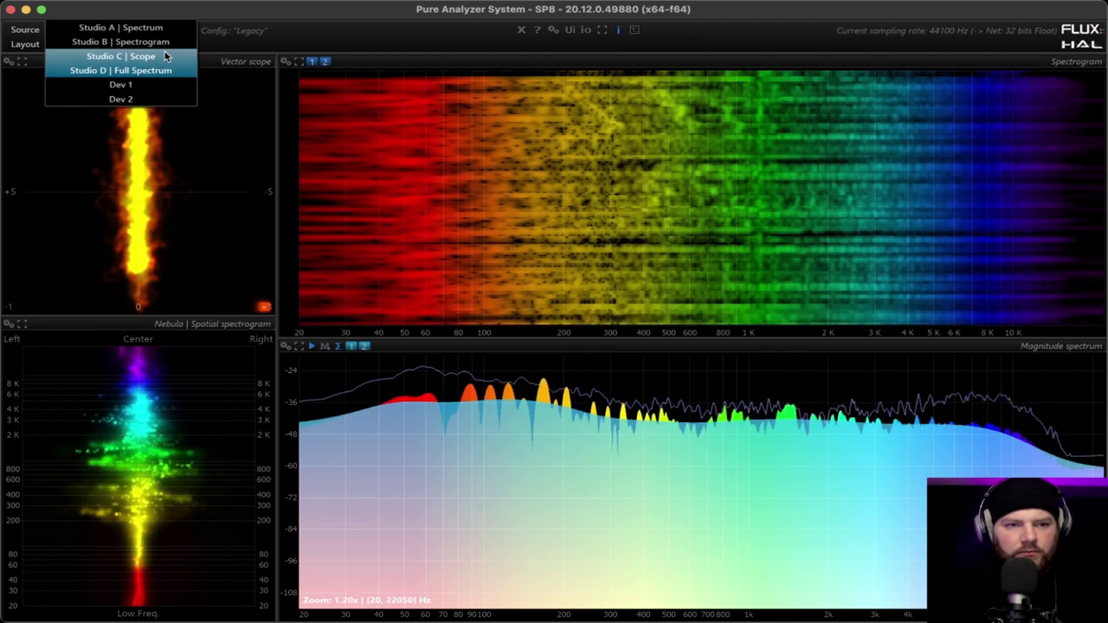
left_click(167, 55)
left_click(165, 48)
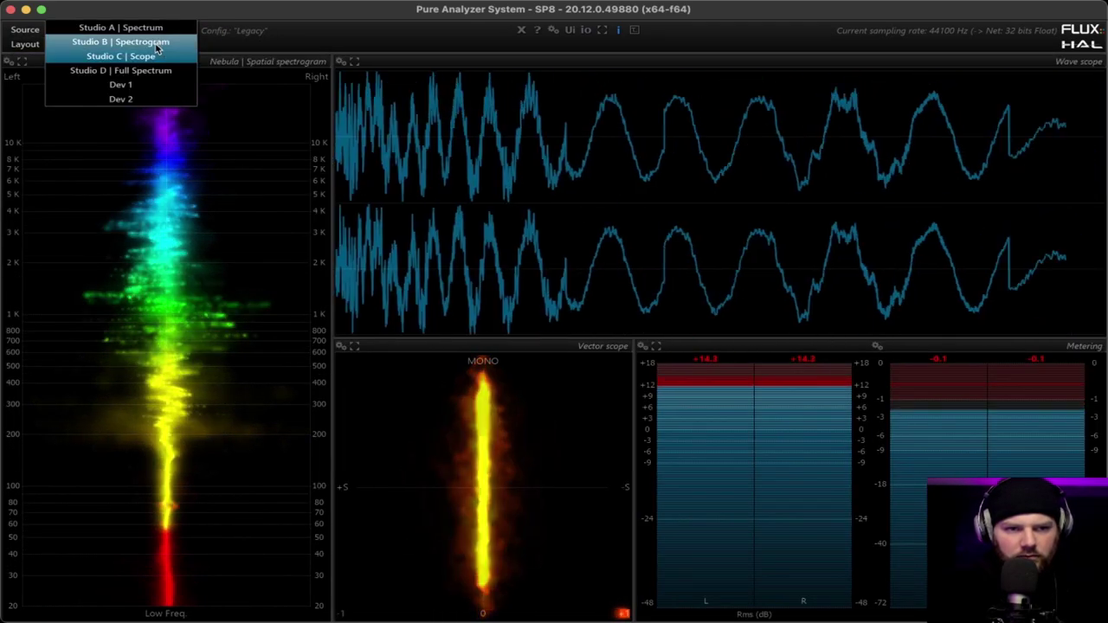
left_click(164, 42)
left_click(167, 45)
left_click(164, 31)
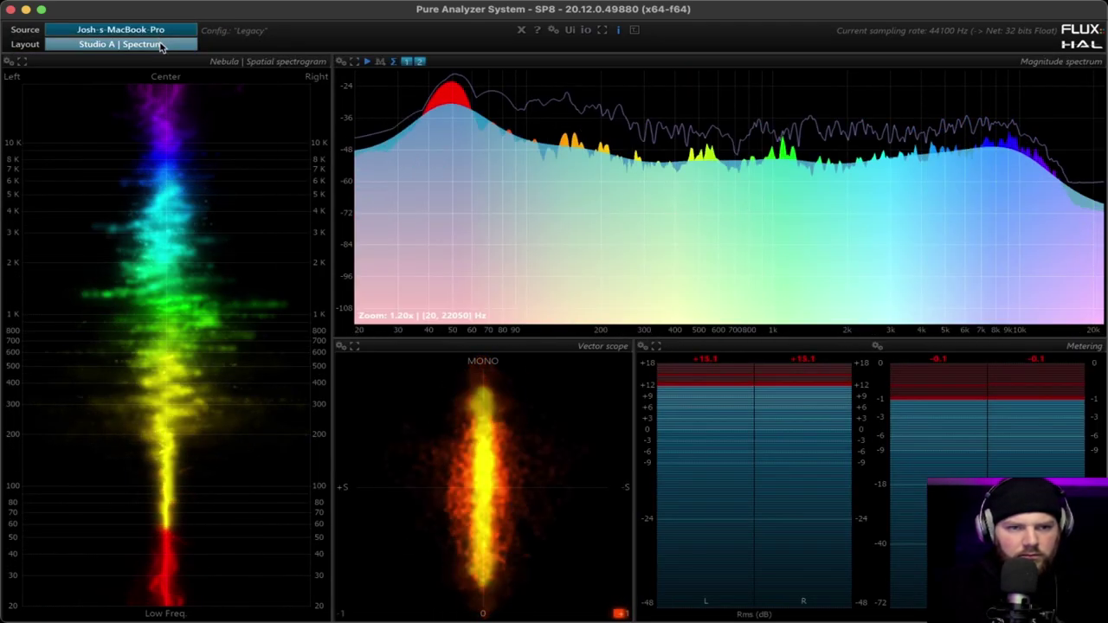
left_click(161, 45)
left_click(160, 102)
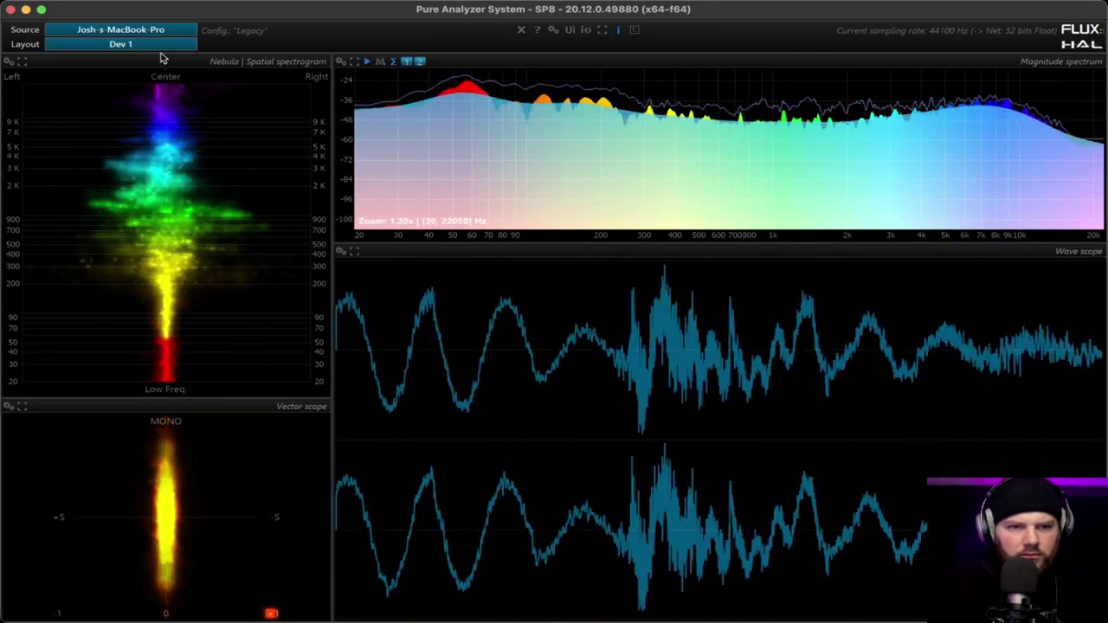
left_click(161, 45)
left_click(143, 102)
left_click(161, 44)
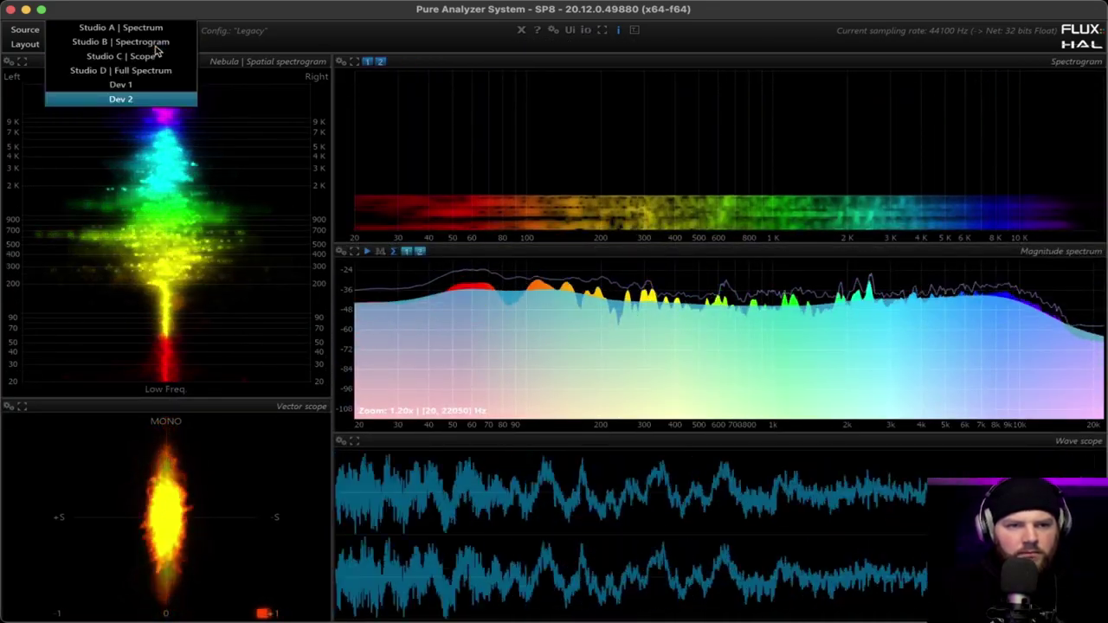
left_click(152, 70)
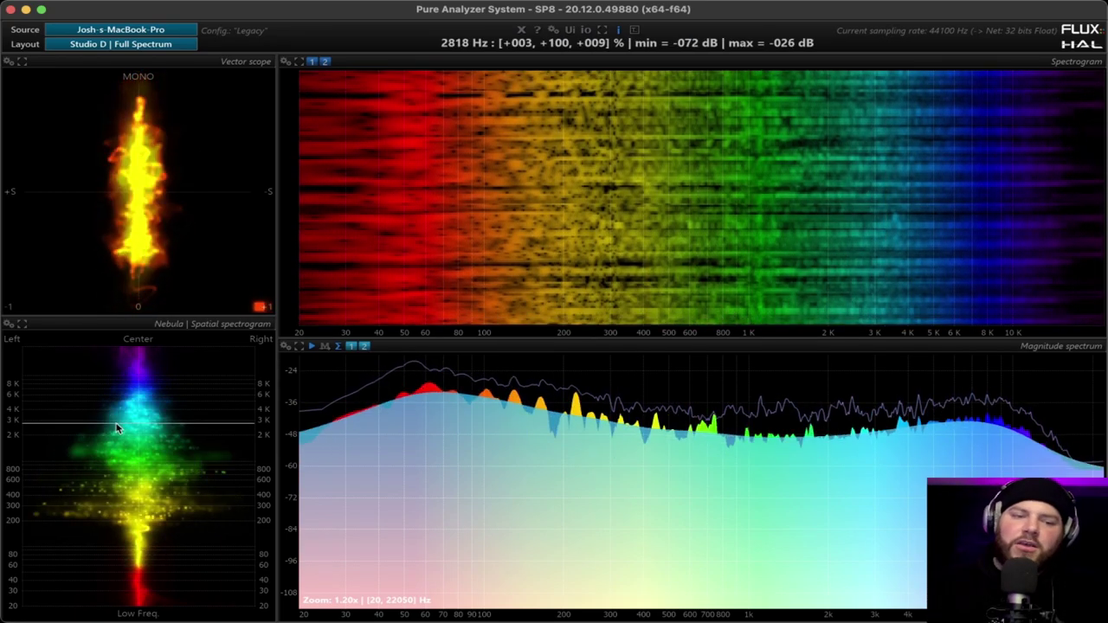
Step: Stop playback so the Studio D | Full Spectrum displays go blank
key("space")
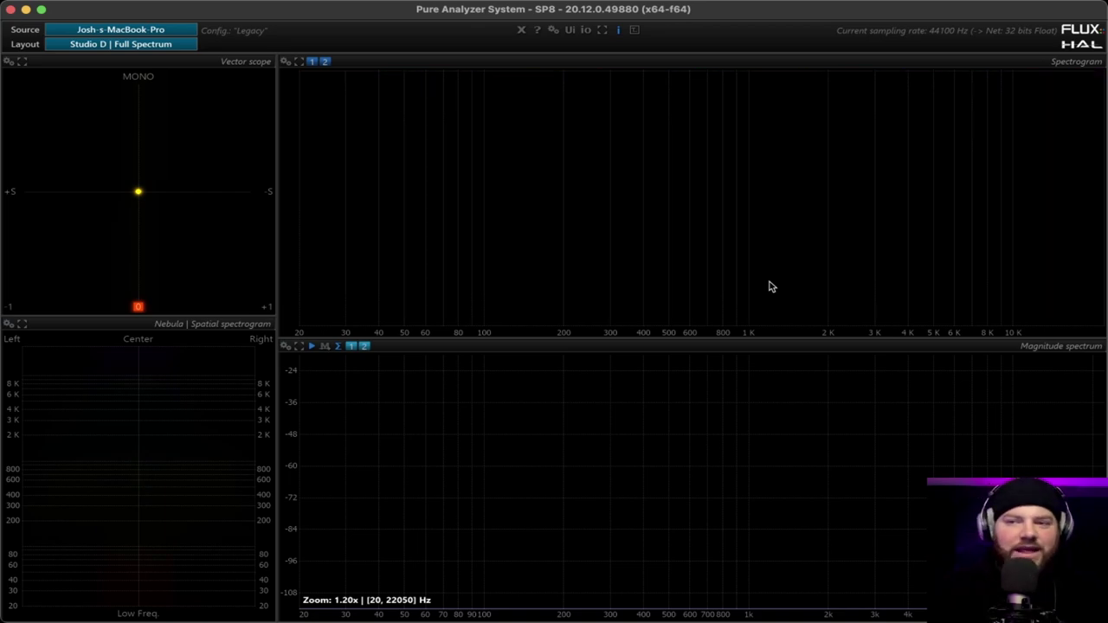